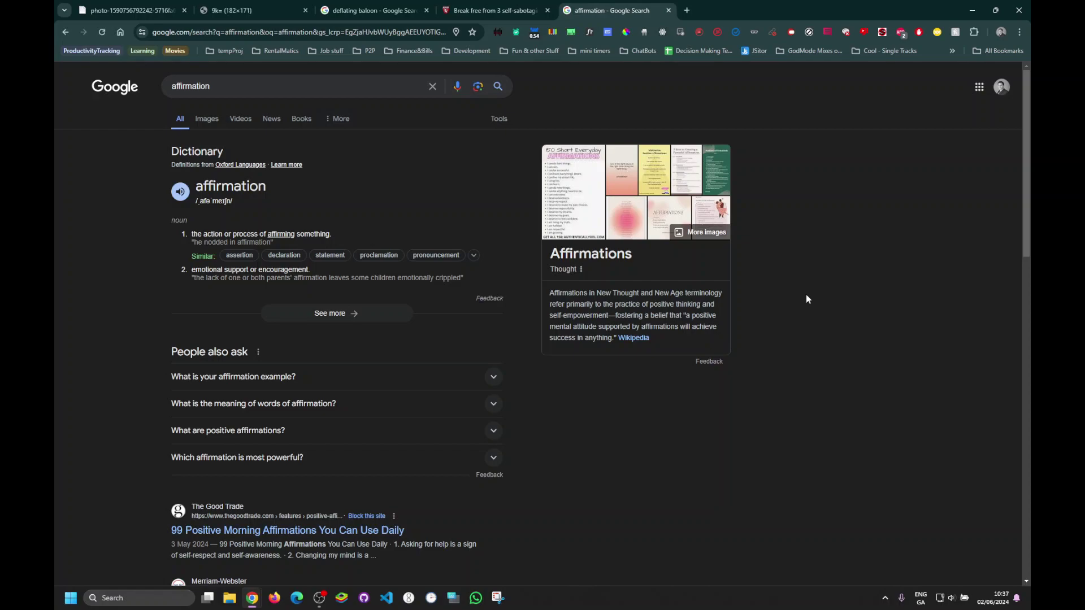
Step: Create a blank Google Sheets spreadsheet in a new browser tab and select the range A1:Q35
click(686, 10)
text(sheets.new)
key(Return)
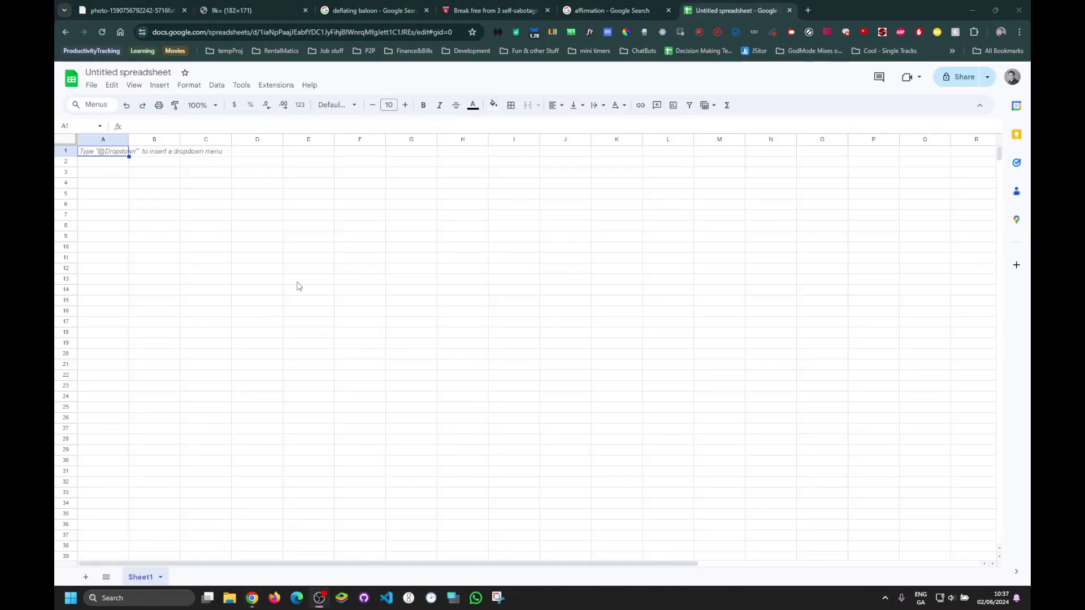
click(307, 268)
drag(122, 157, 949, 516)
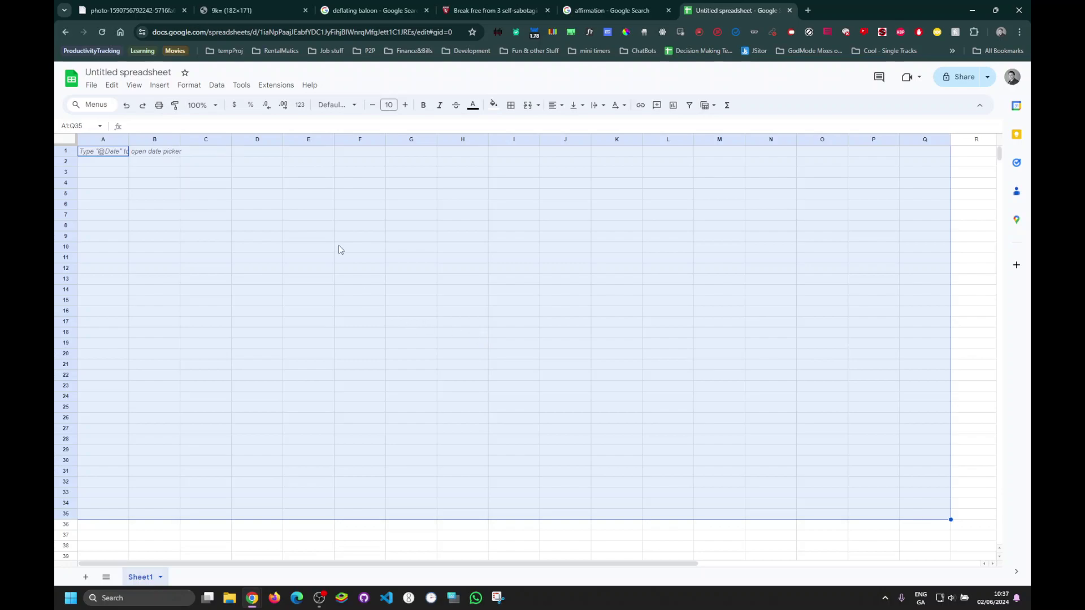
Step: Enter "You are bad at Maths" in cell A1
click(113, 153)
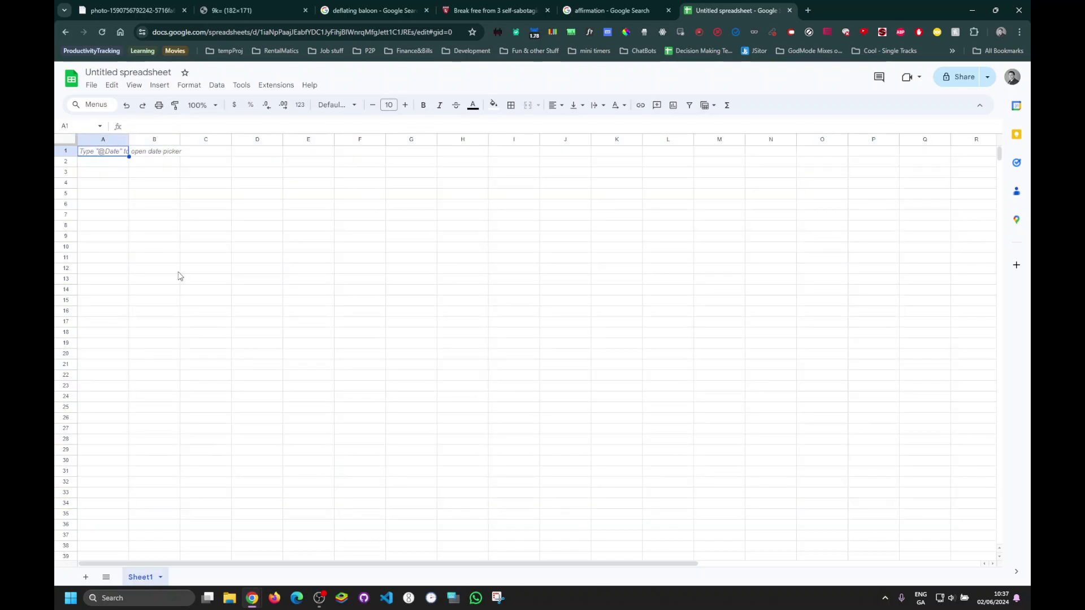
text(Y)
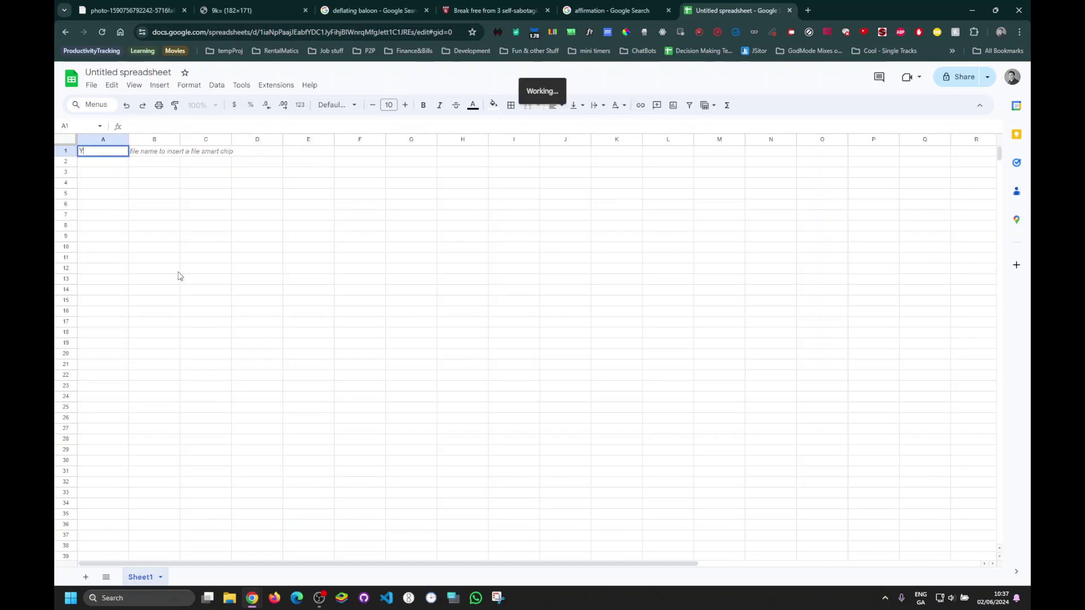
text(ou are bad at Match)
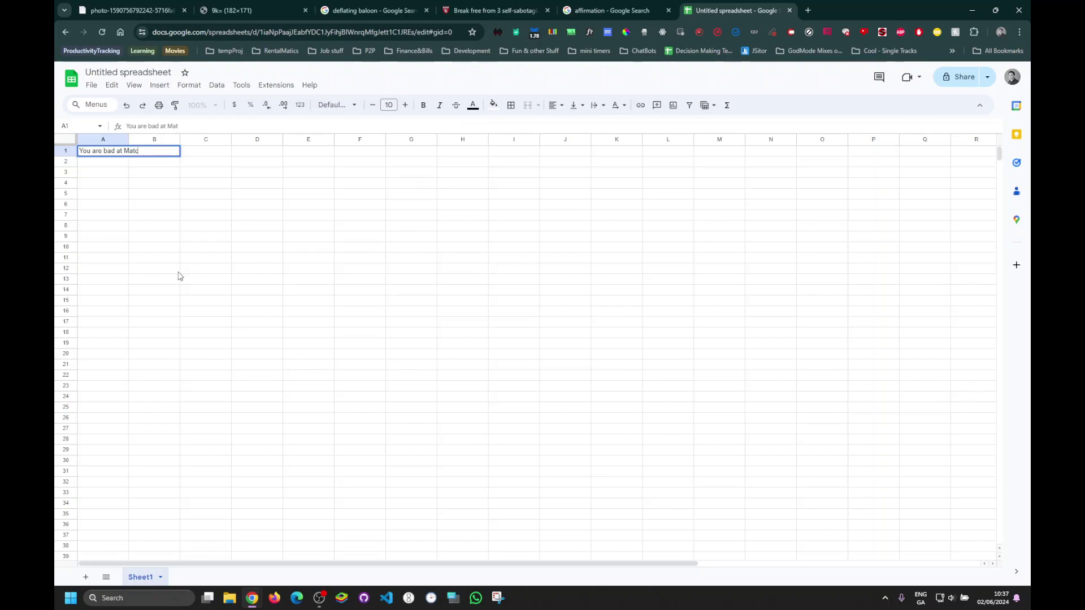
key(Return)
key(Up)
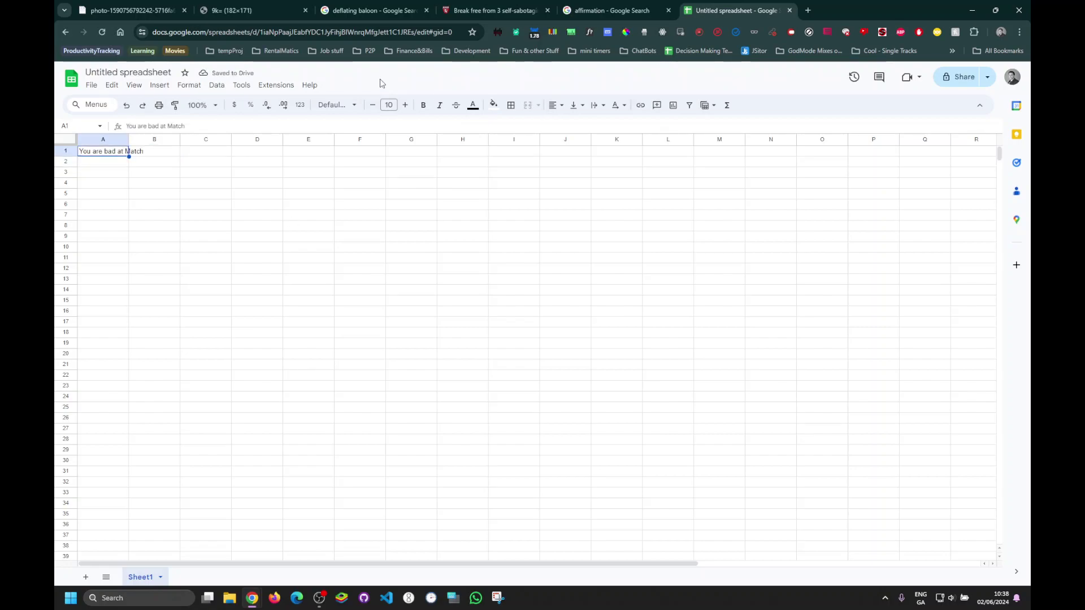
click(181, 127)
key(BackSpace)
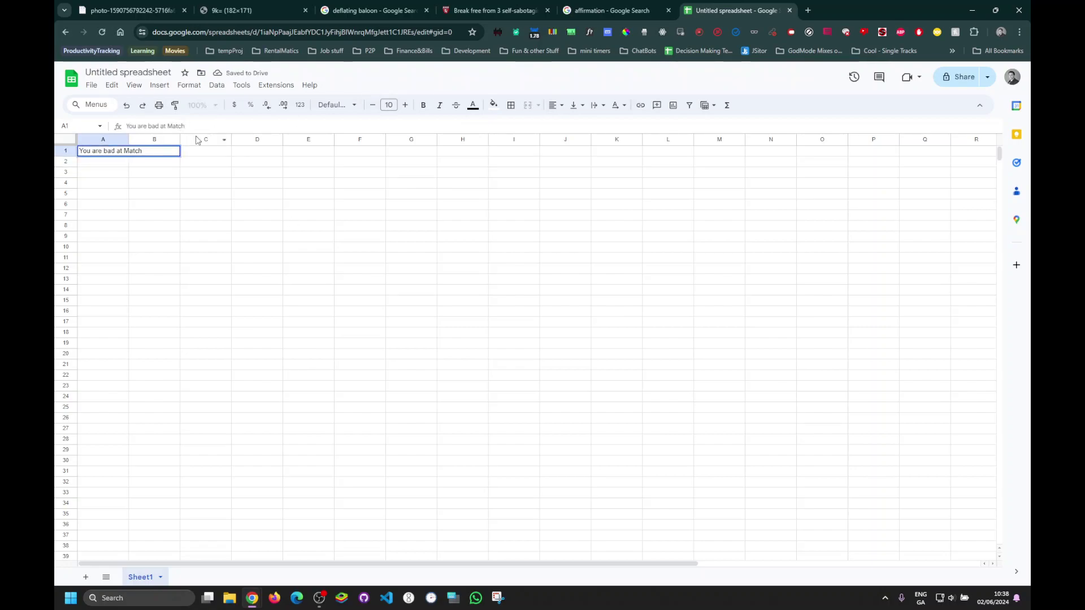
text(s)
key(Return)
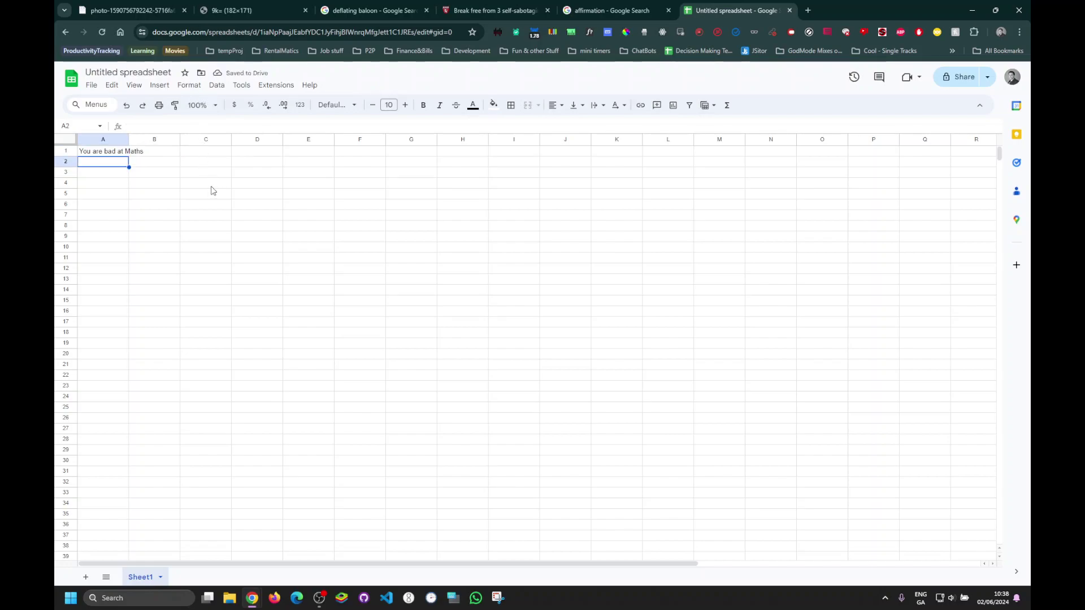
Step: Move the A1 text to cell E8 and enter "no I am not, because XYZ... (cookie jar)" in G8
click(126, 153)
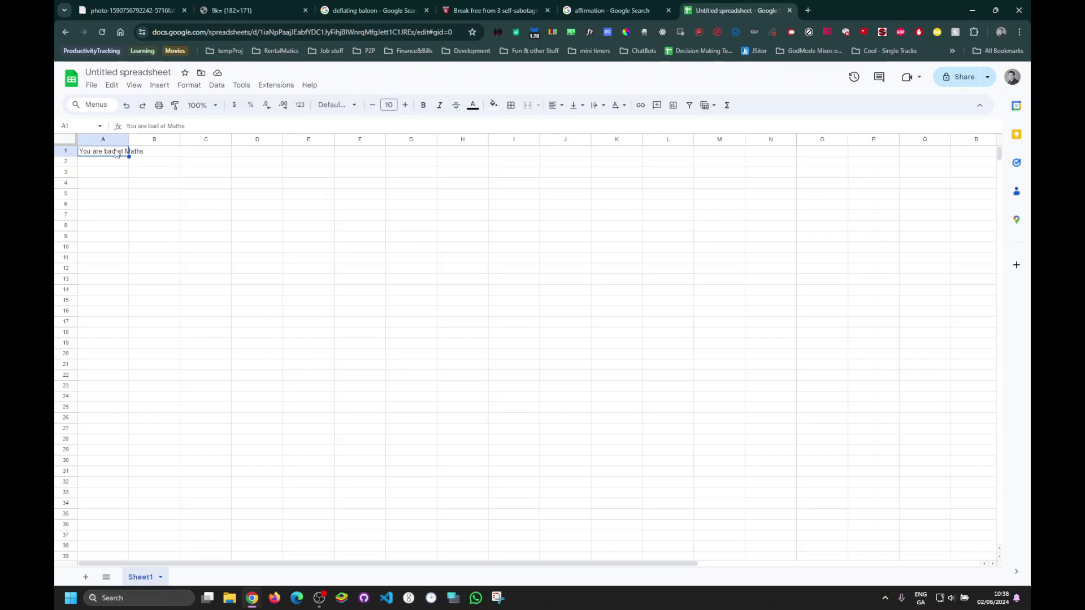
drag(127, 154, 316, 232)
click(393, 229)
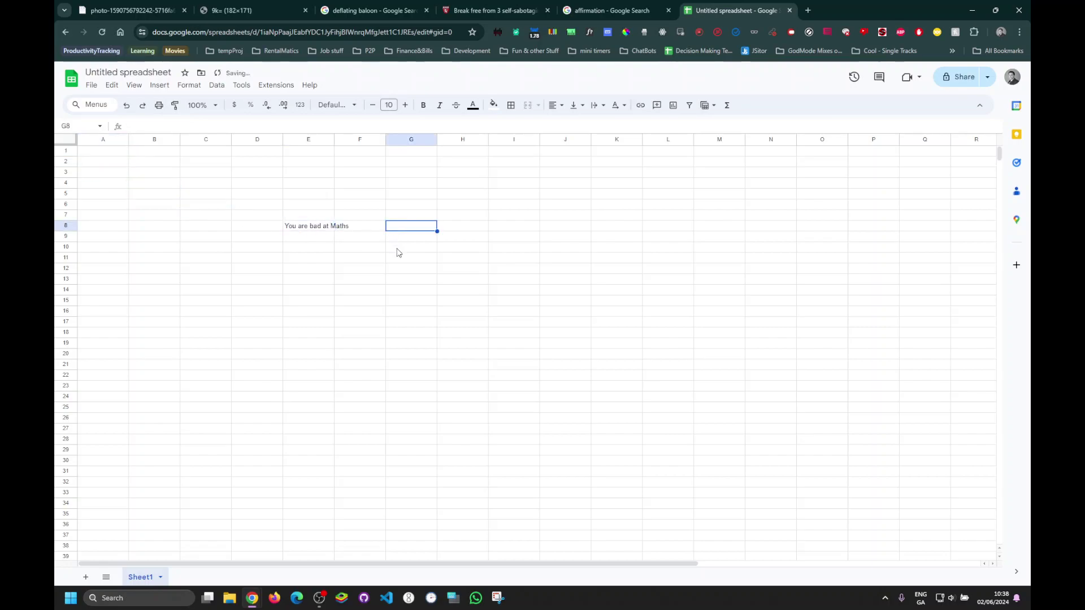
text(no I am )
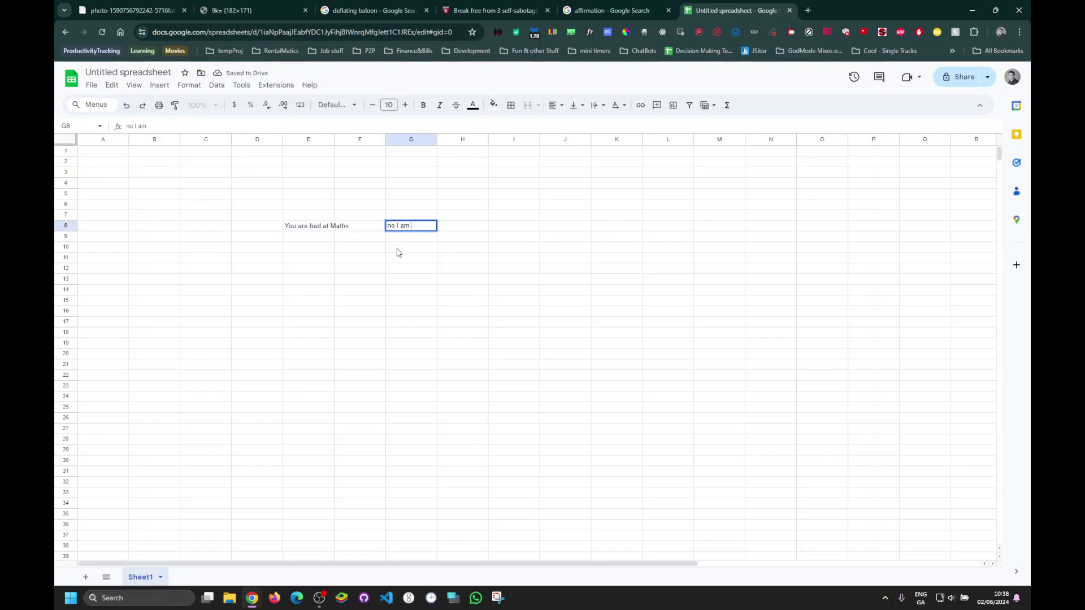
text(not, because )
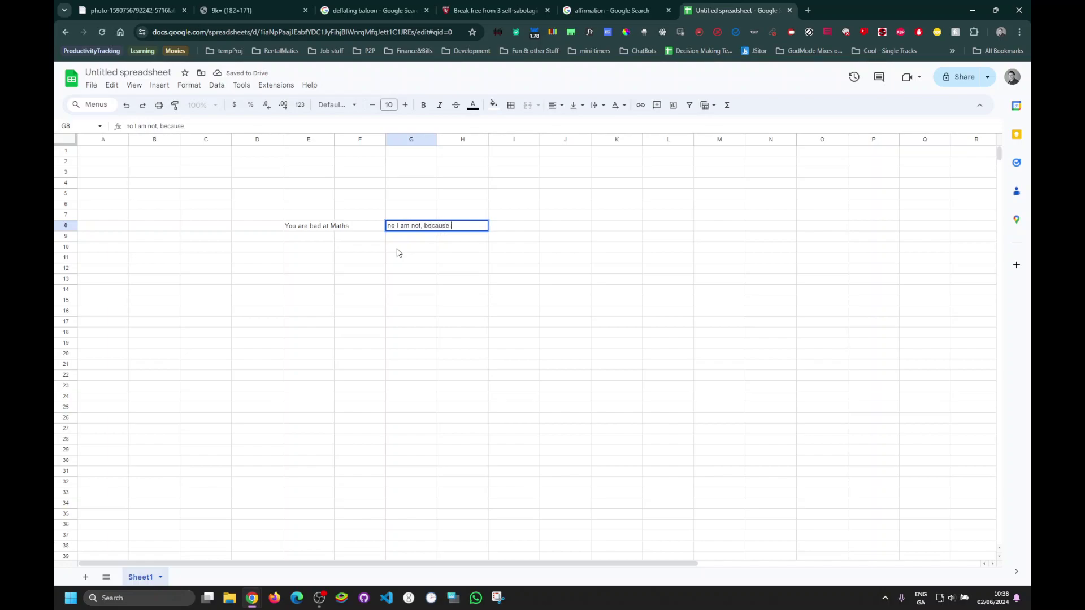
text(XYZ... (cookie jar)
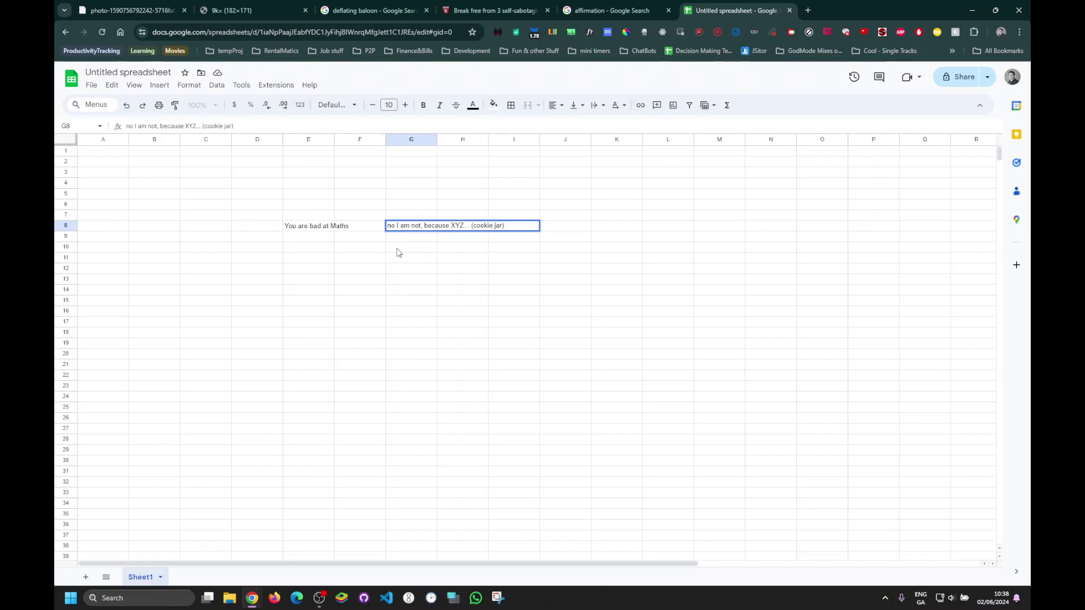
text())
key(Tab)
Step: Enter "I am good at maths because XYZ" in cell K8
key(Tab)
key(Tab)
key(Tab)
text(I am good at maths because)
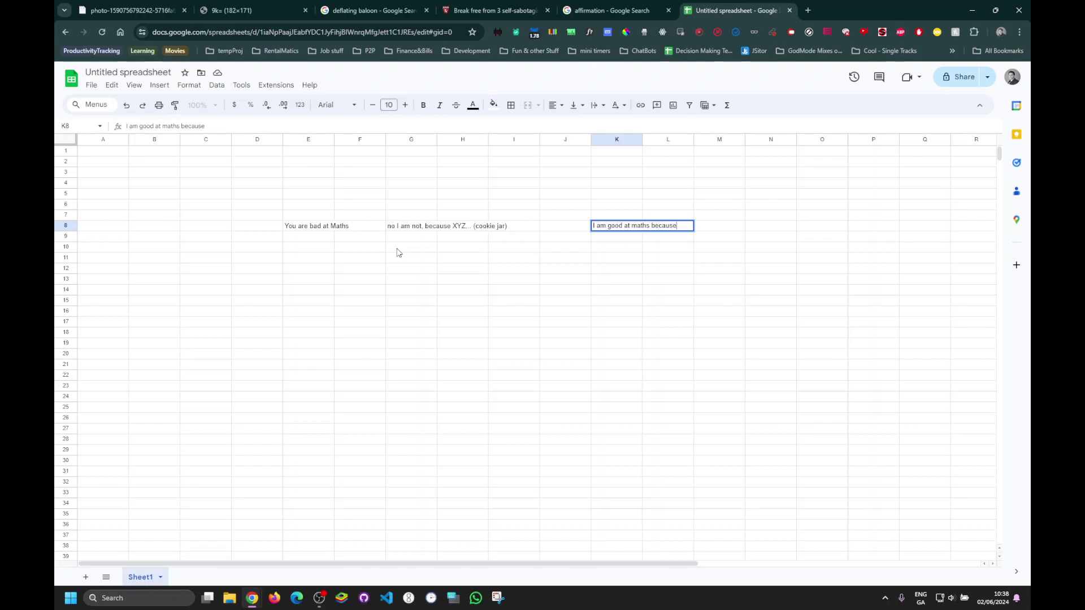
text( XYZ)
key(Return)
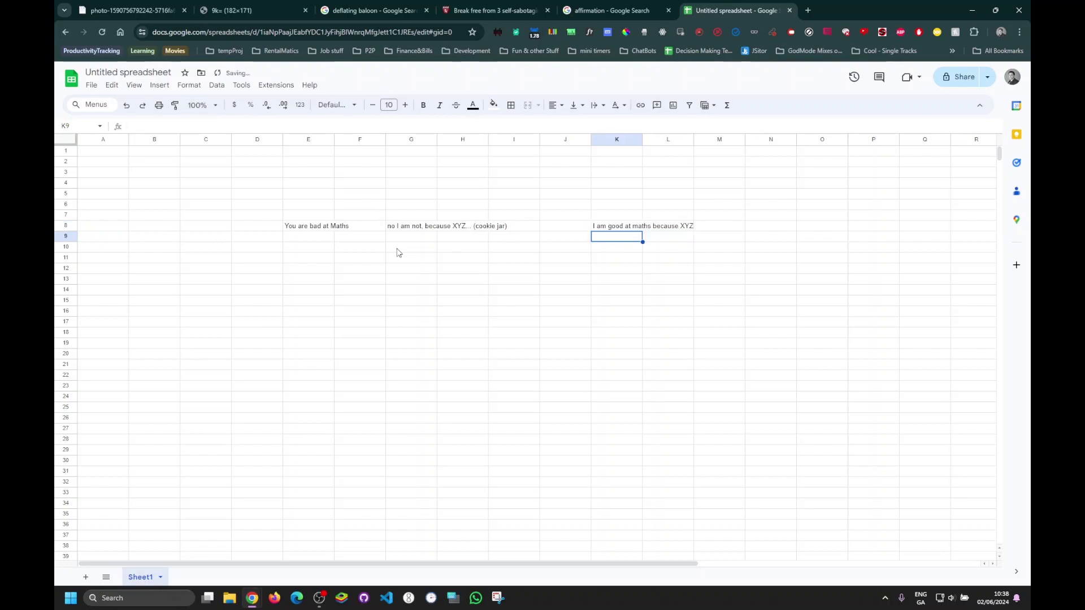
Step: Try moving the positive statement from K8 onto the negative one in E8, and undo the move
click(321, 227)
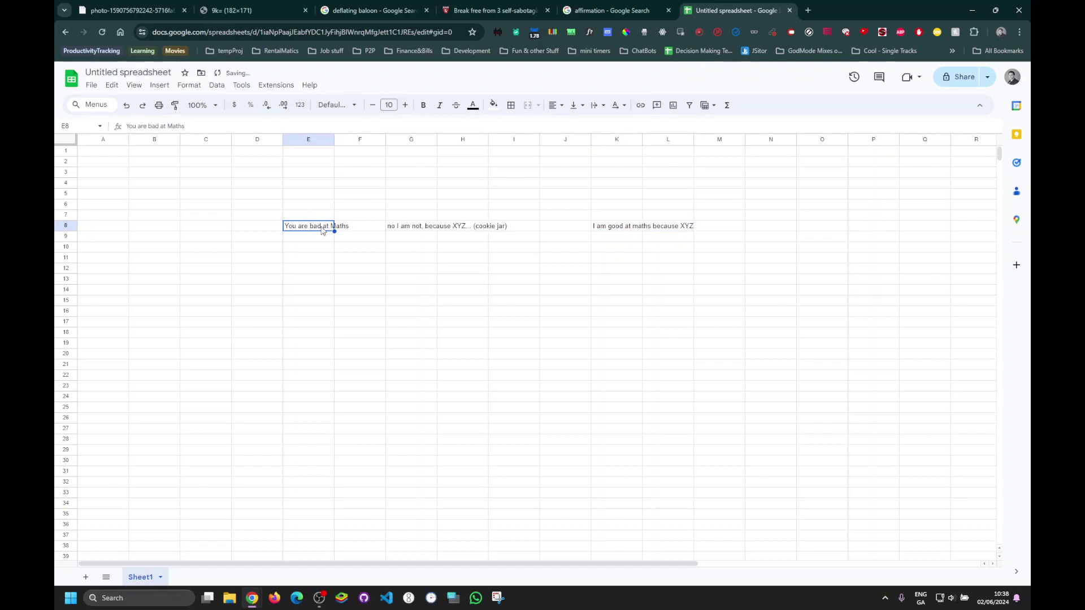
click(408, 229)
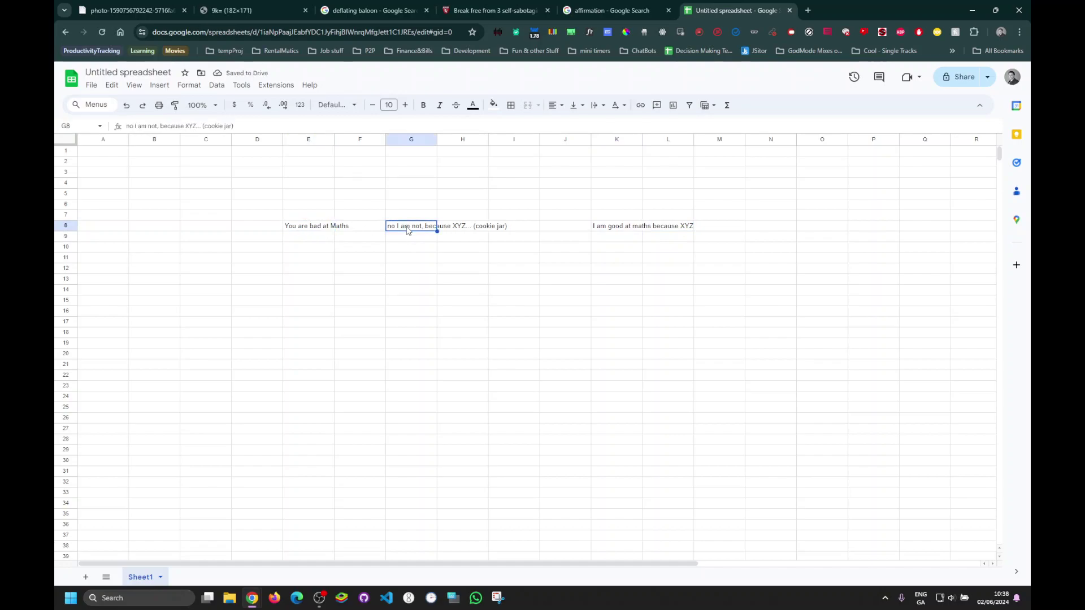
click(330, 229)
key(ctrl+c)
click(614, 228)
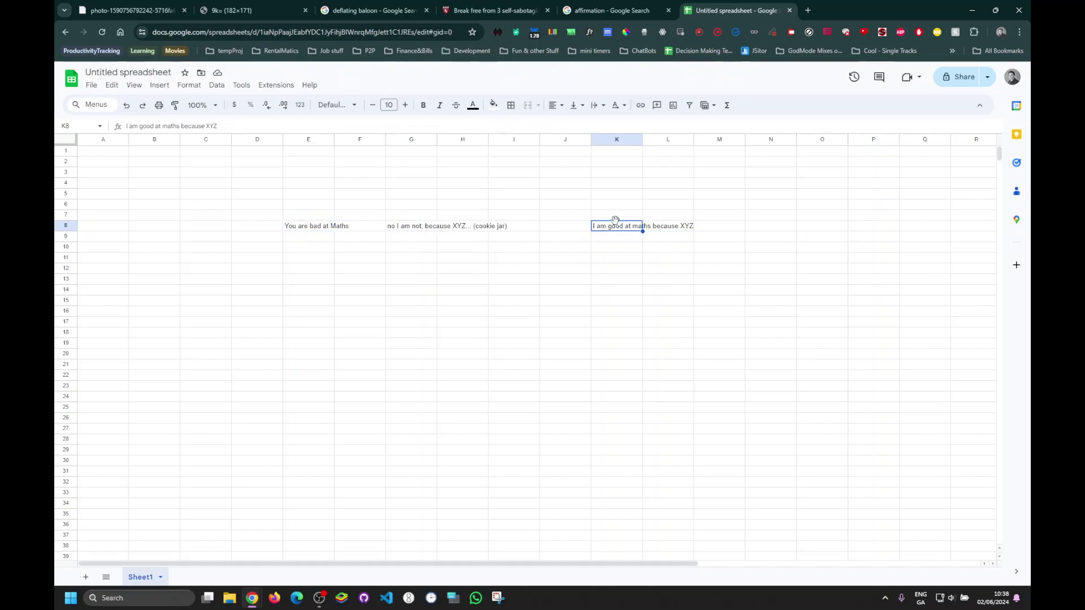
drag(333, 232, 259, 215)
key(ctrl+z)
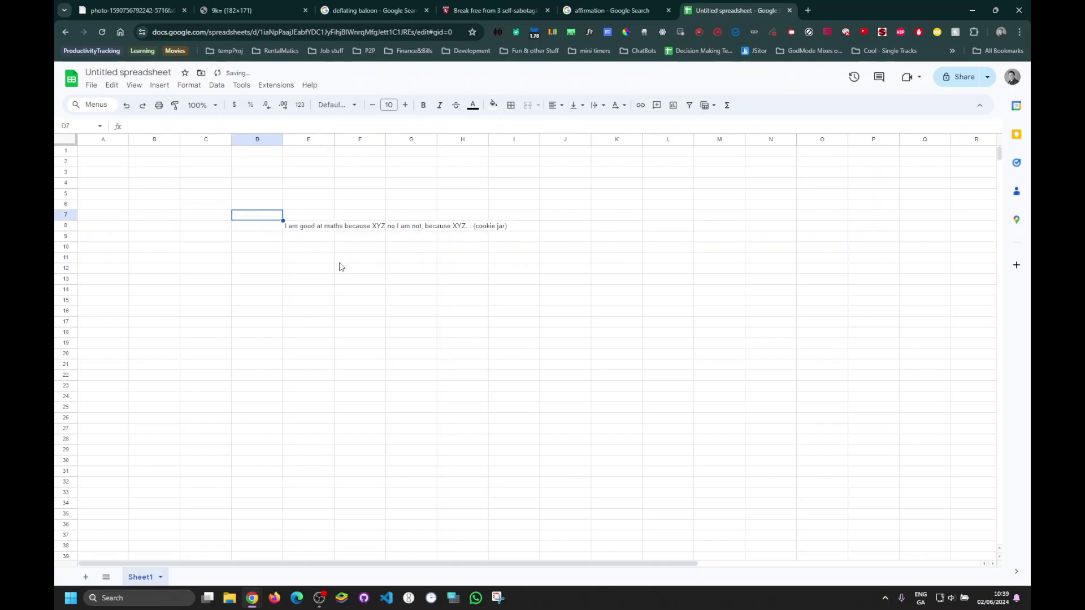
key(ctrl+z)
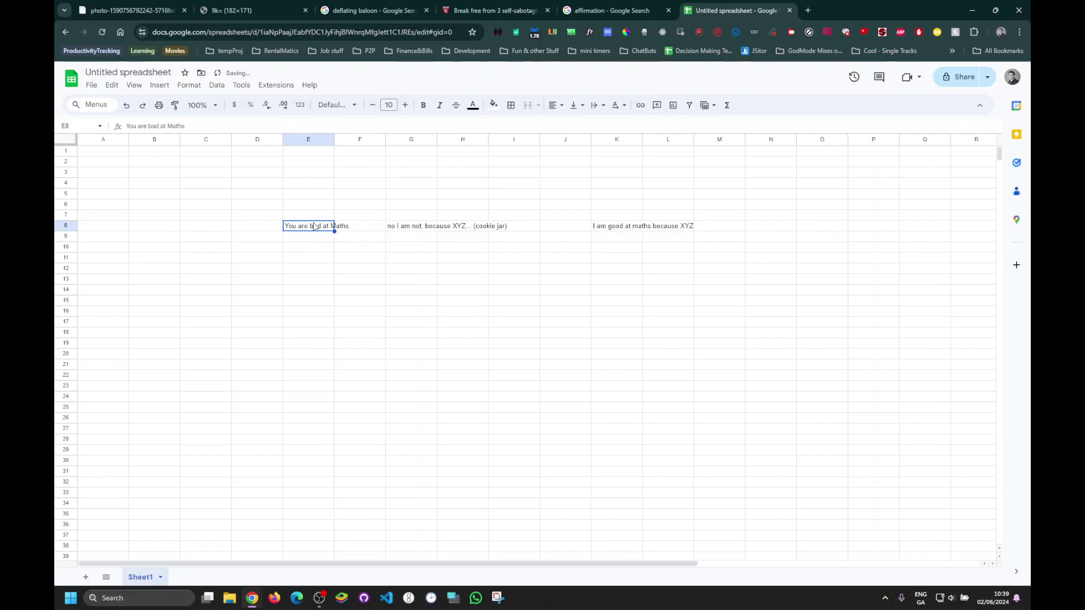
Step: Move the negative statement from E8 to A1 and fill the cell with red
drag(313, 221, 126, 154)
click(494, 105)
click(507, 150)
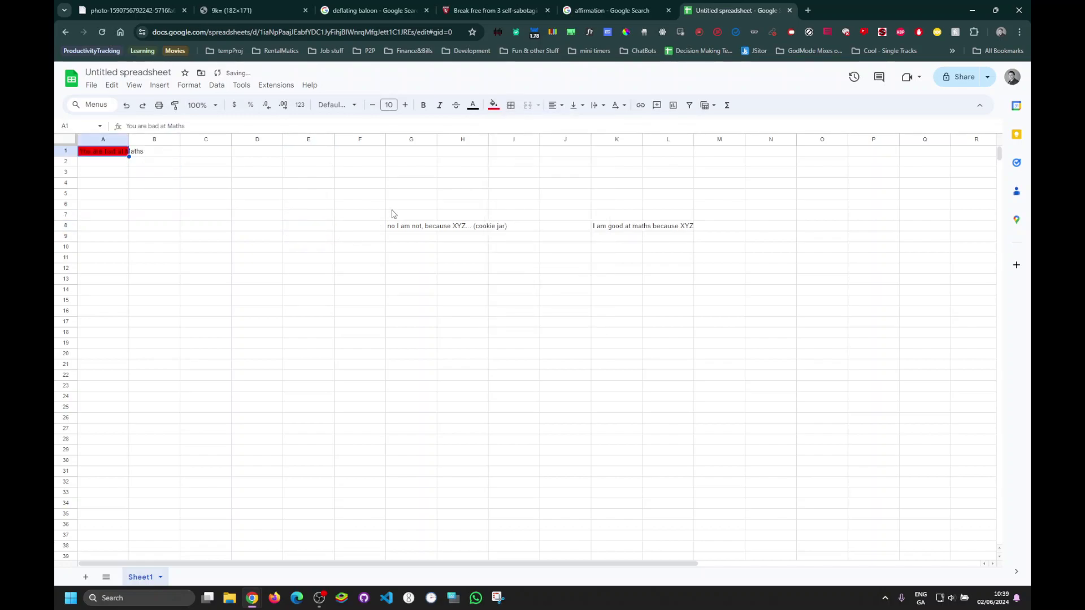
Step: Move the positive statement from K8 to D3 and fill the cell with light green
click(618, 226)
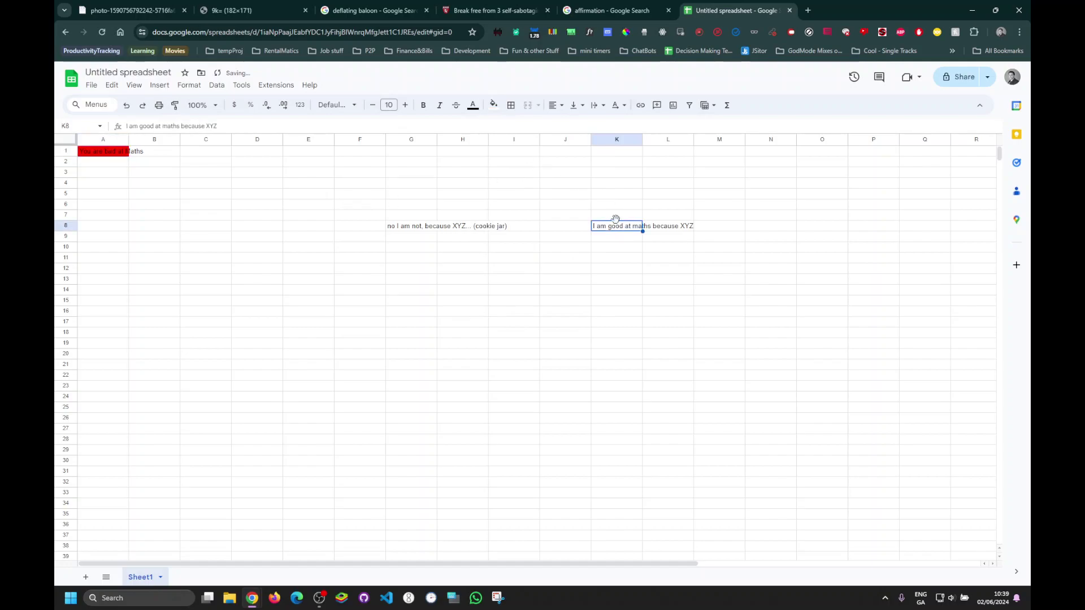
drag(616, 221, 265, 177)
click(493, 105)
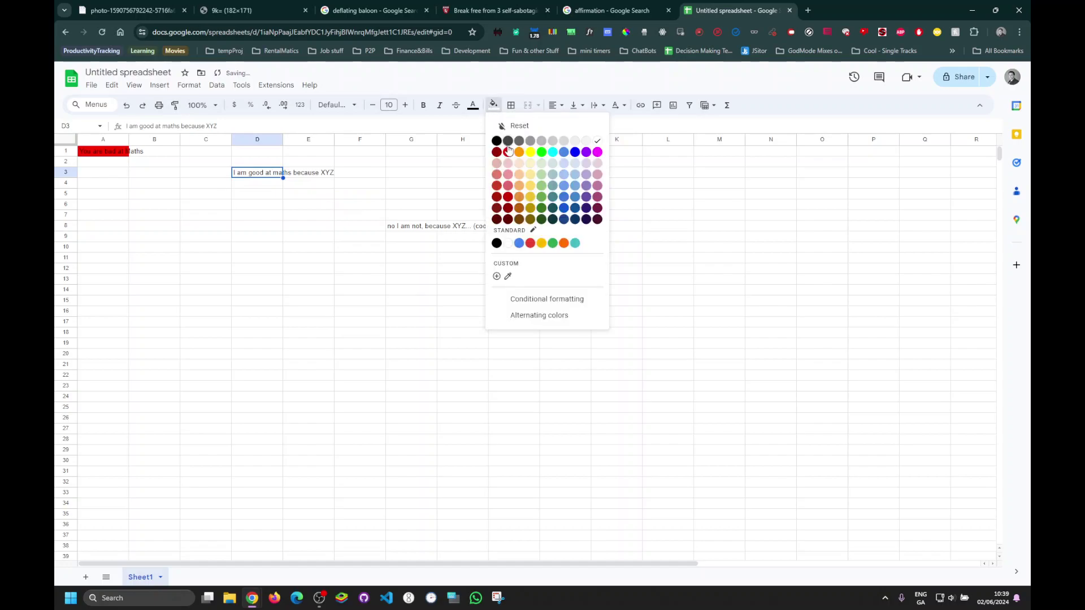
click(542, 165)
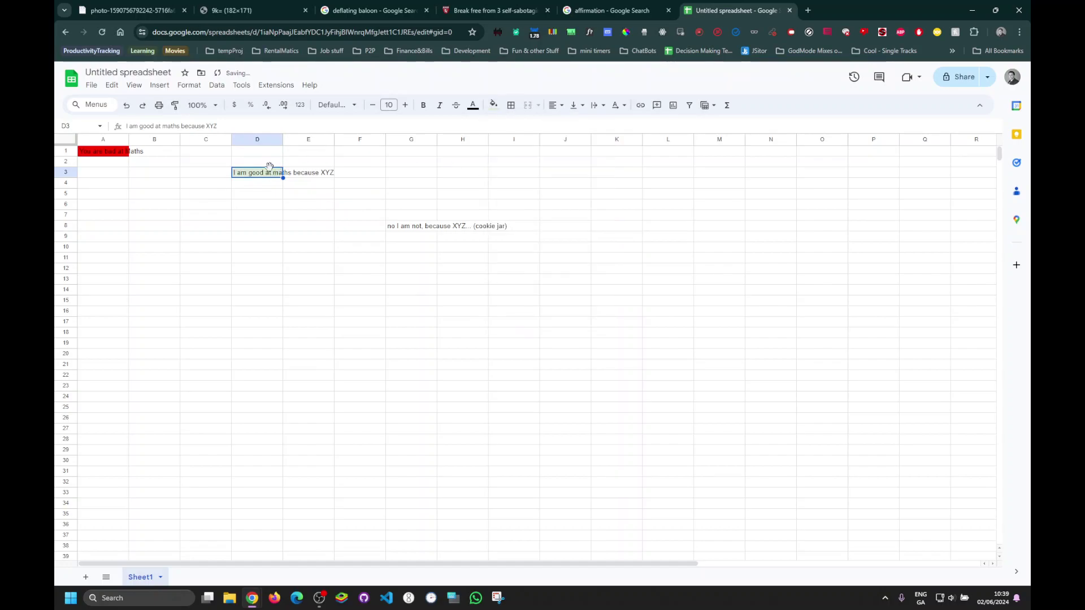
Step: Move the green statement from D3 onto A1, replacing the red one
drag(272, 173, 111, 150)
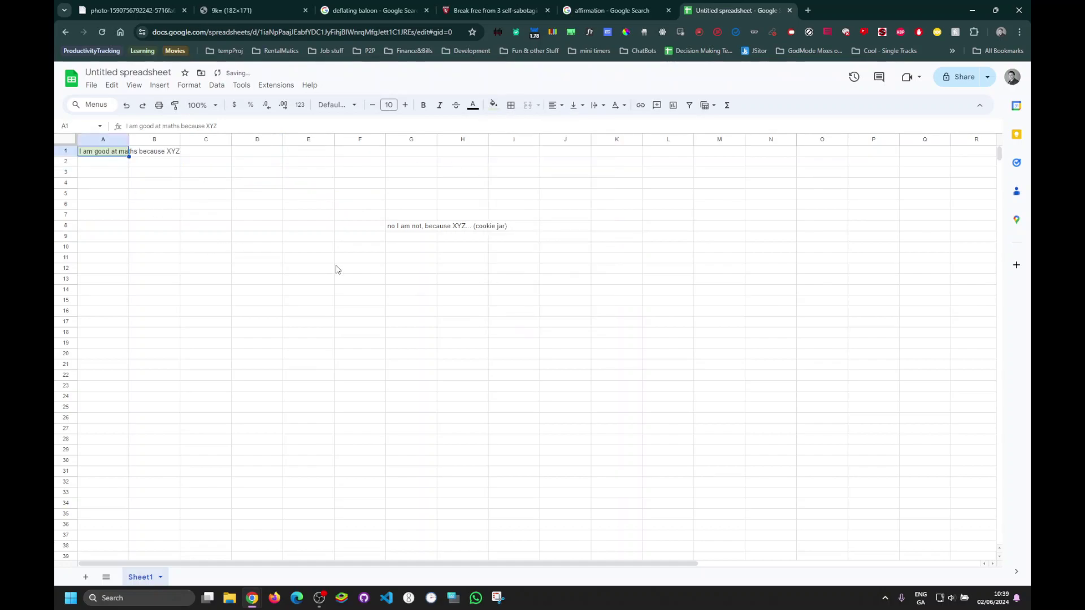
click(337, 268)
click(428, 227)
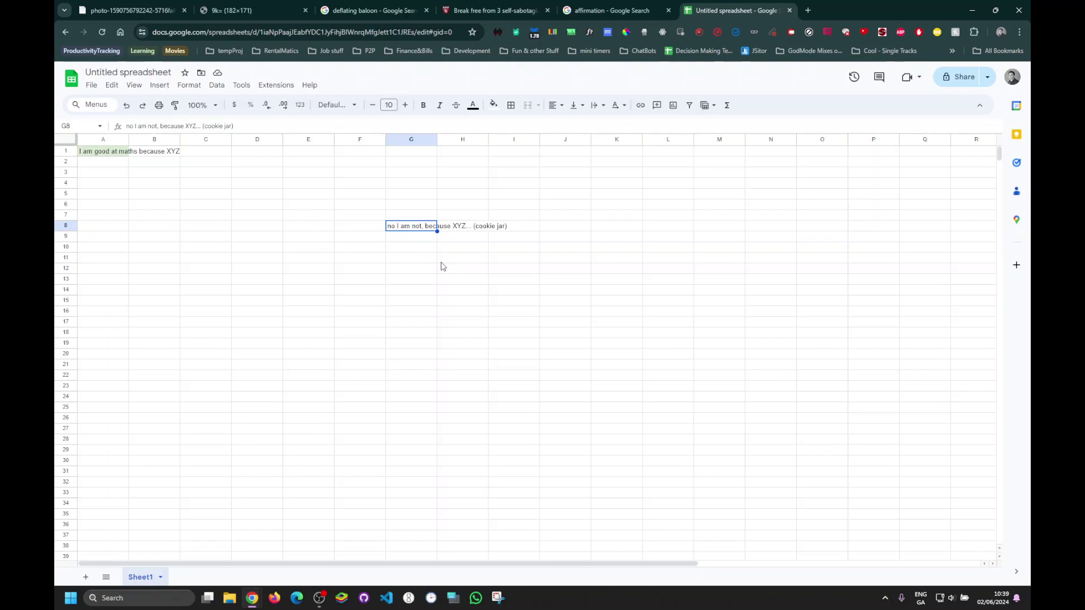
Step: View the open Harvard Health article on self-sabotaging thoughts and return to the spreadsheet
key(ctrl+shift+Tab)
key(ctrl+shift+Tab)
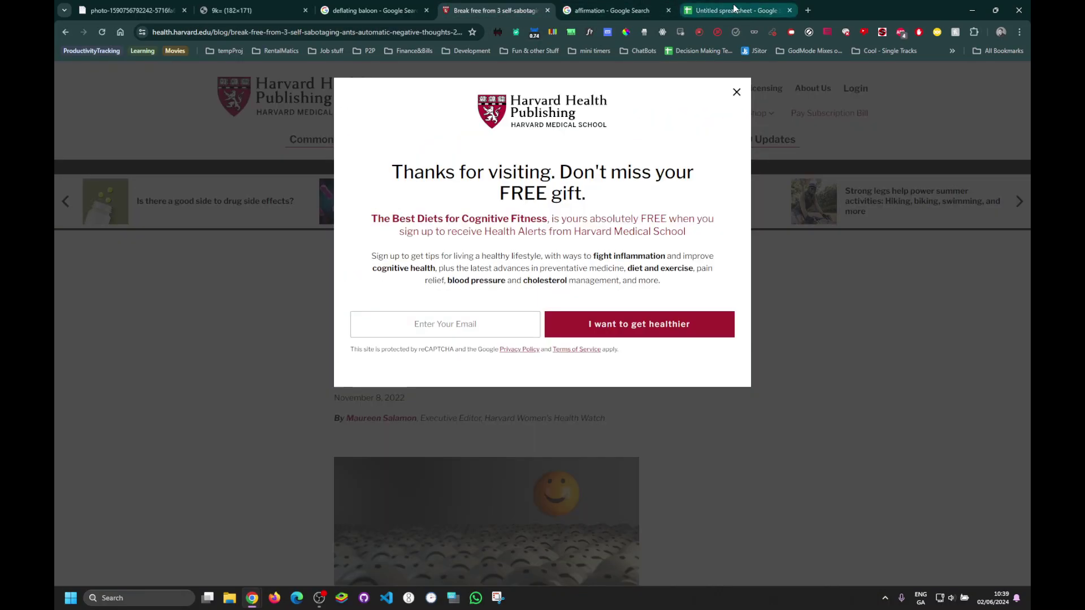
click(734, 11)
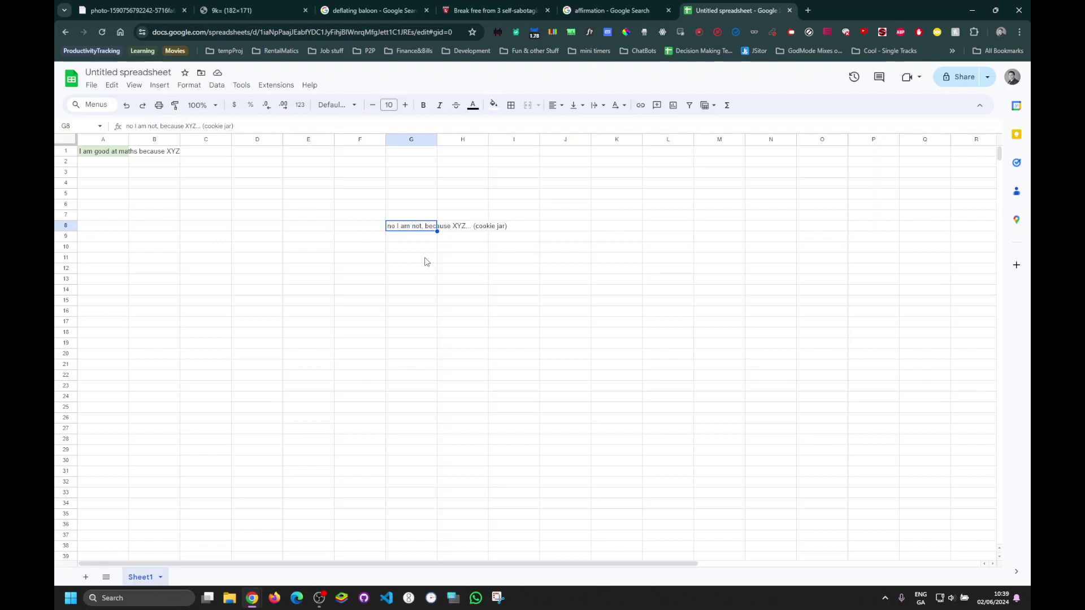
Step: Delete the "cookie jar" text from cell G8
click(495, 249)
click(403, 229)
key(Delete)
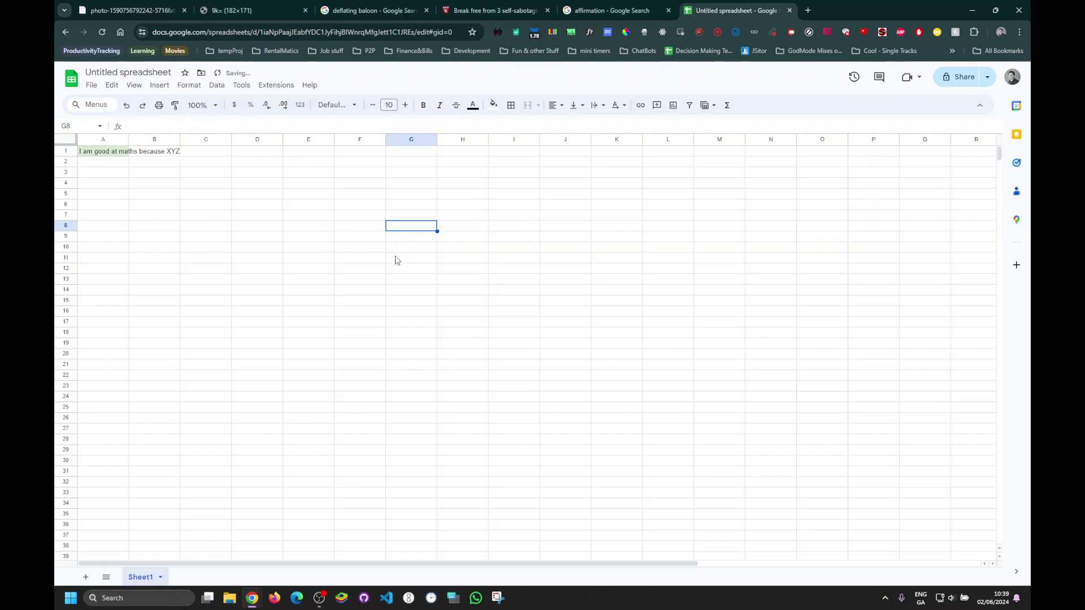
Step: Widen column A so that the whole statement in A1 fits inside the cell
click(426, 292)
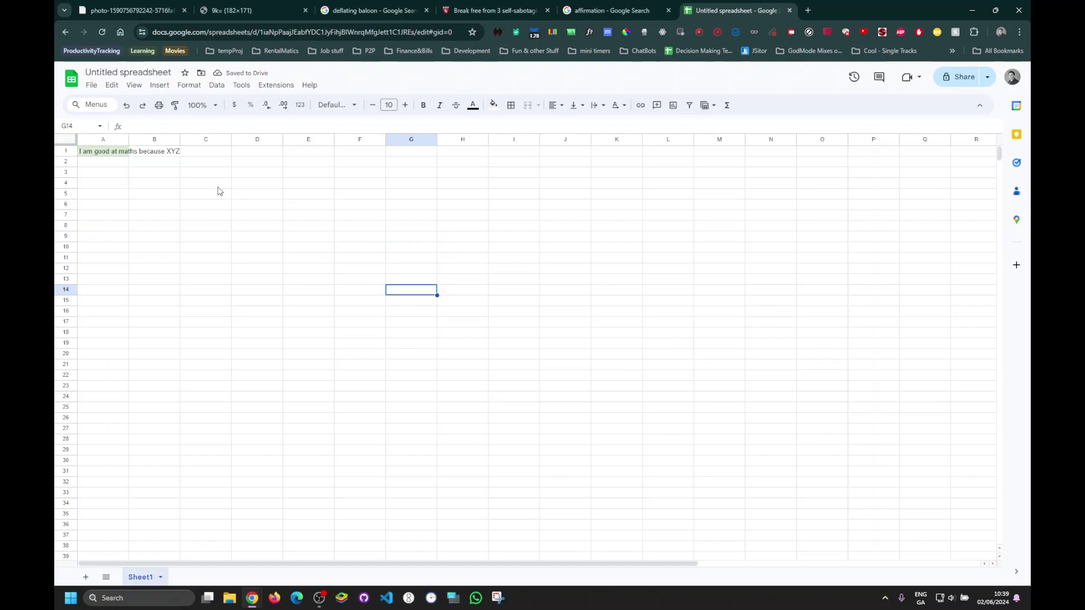
drag(128, 139, 191, 140)
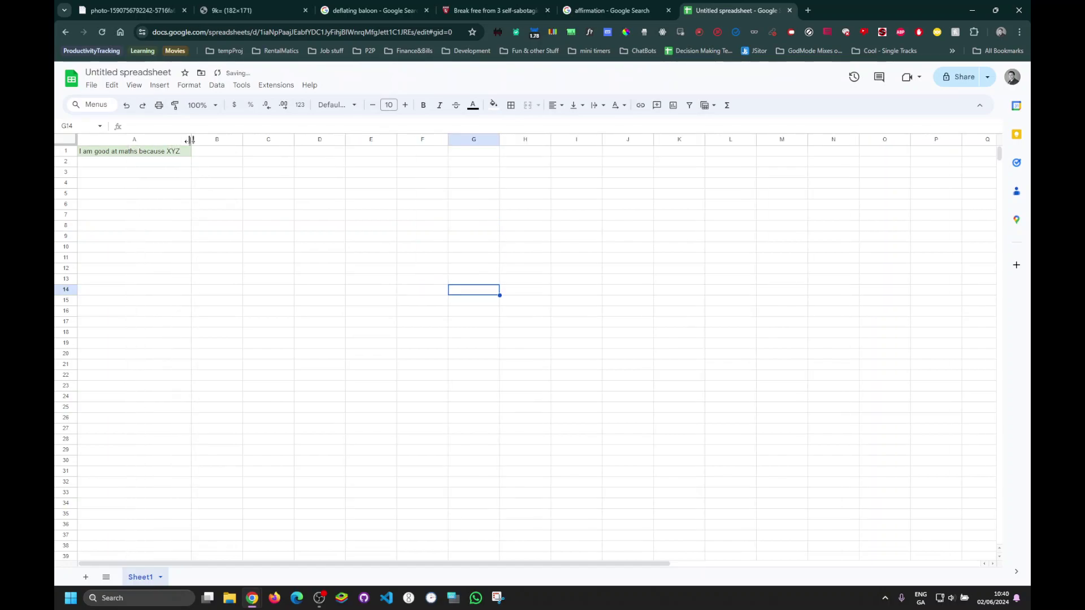
click(139, 175)
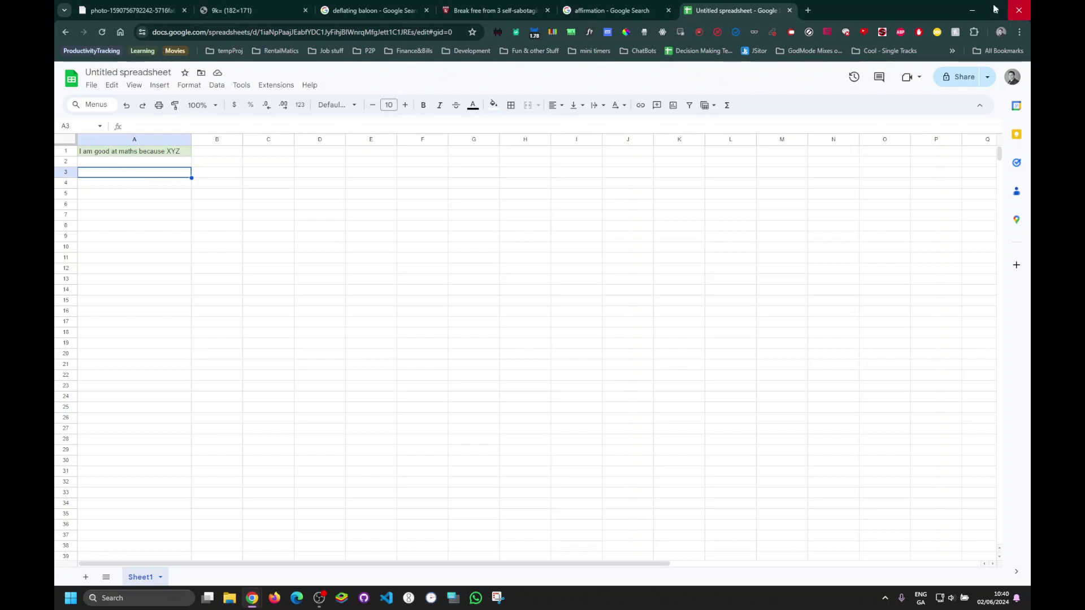
Step: Search Google for "macbeth" in a new browser tab and open the Wikipedia article on the play
click(814, 10)
text(macb)
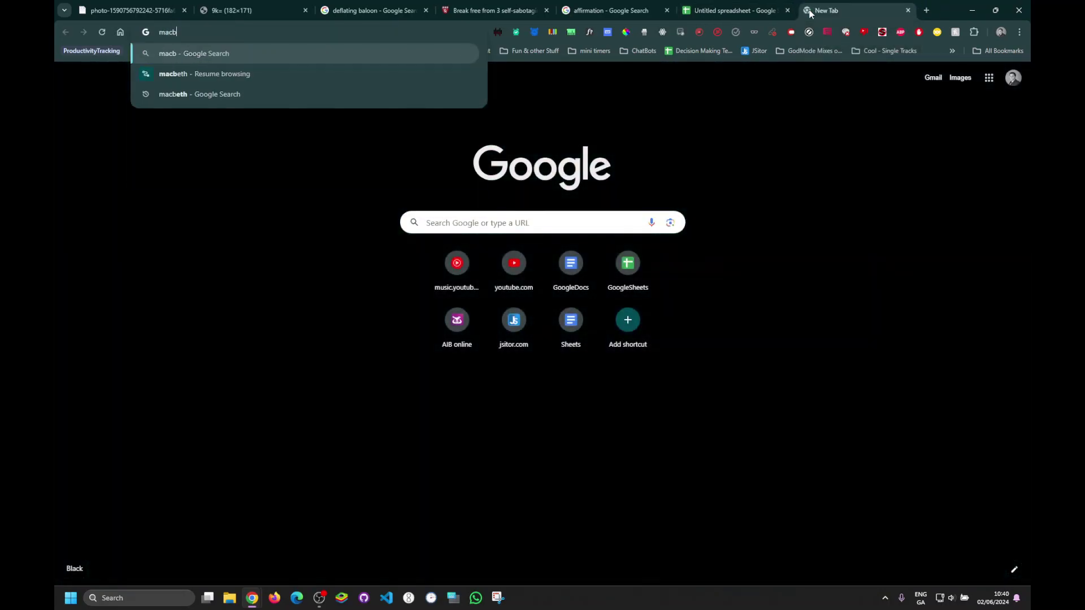
text(eth)
key(Return)
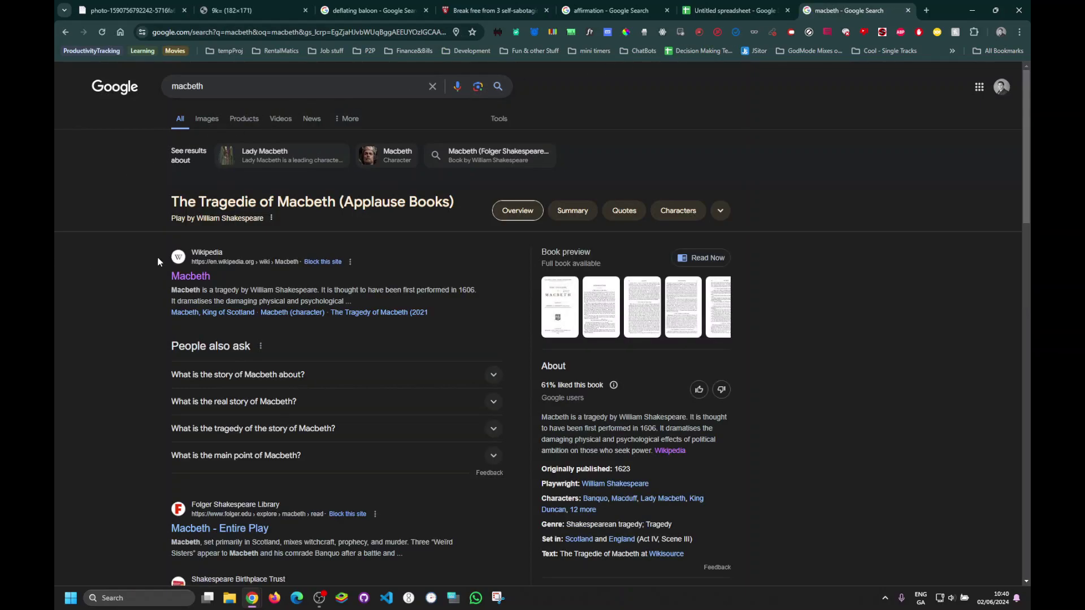
click(191, 276)
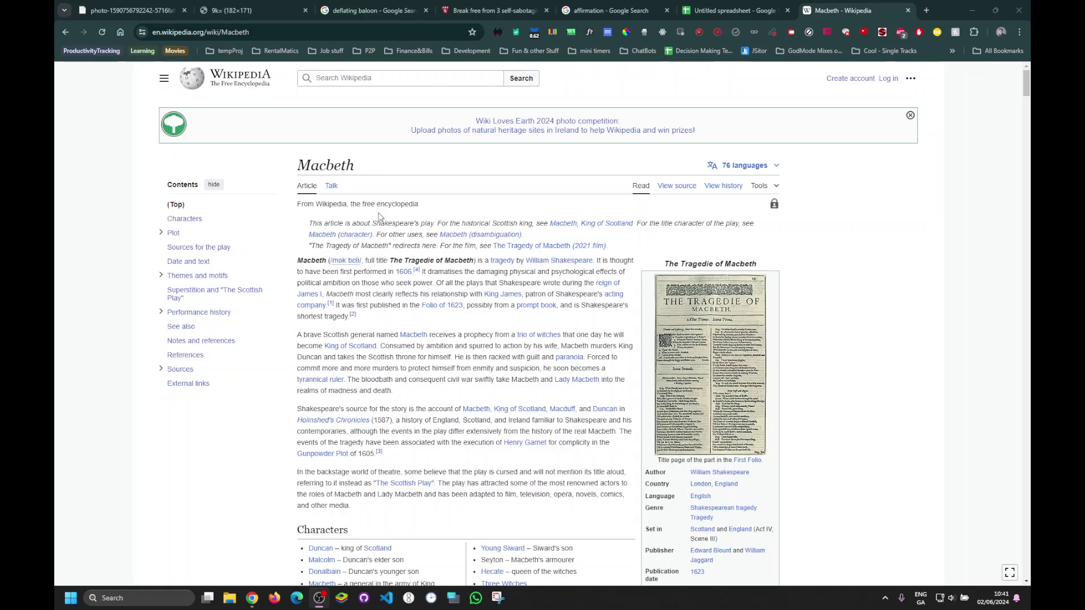
Step: Look through the character list and plot of the Macbeth Wikipedia article, and return to the untitled spreadsheet
scroll(414, 280, down, 7)
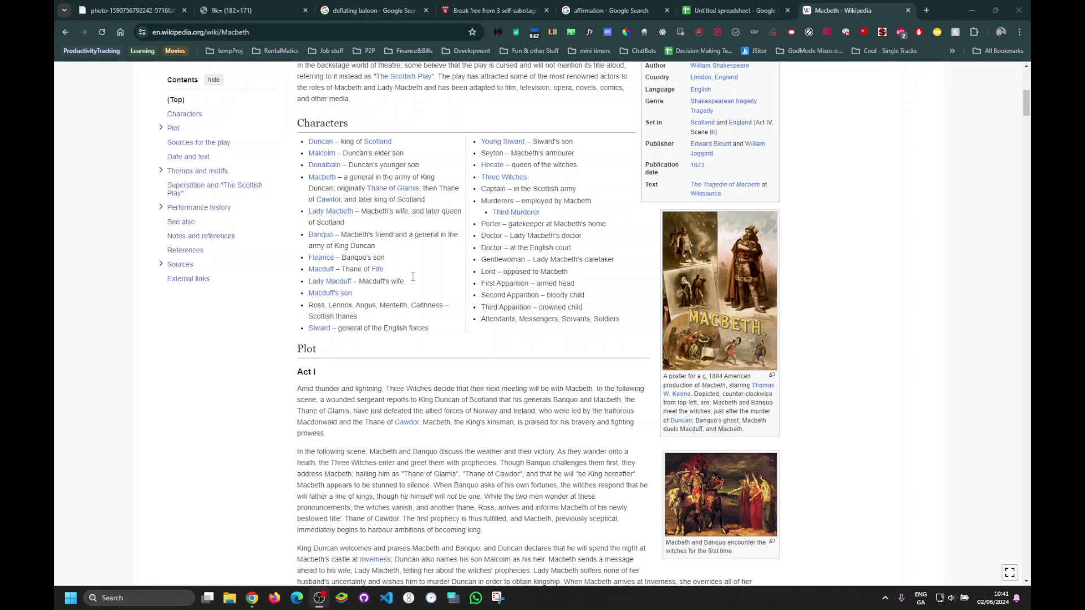
scroll(413, 276, down, 10)
scroll(413, 277, down, 1)
scroll(413, 277, up, 15)
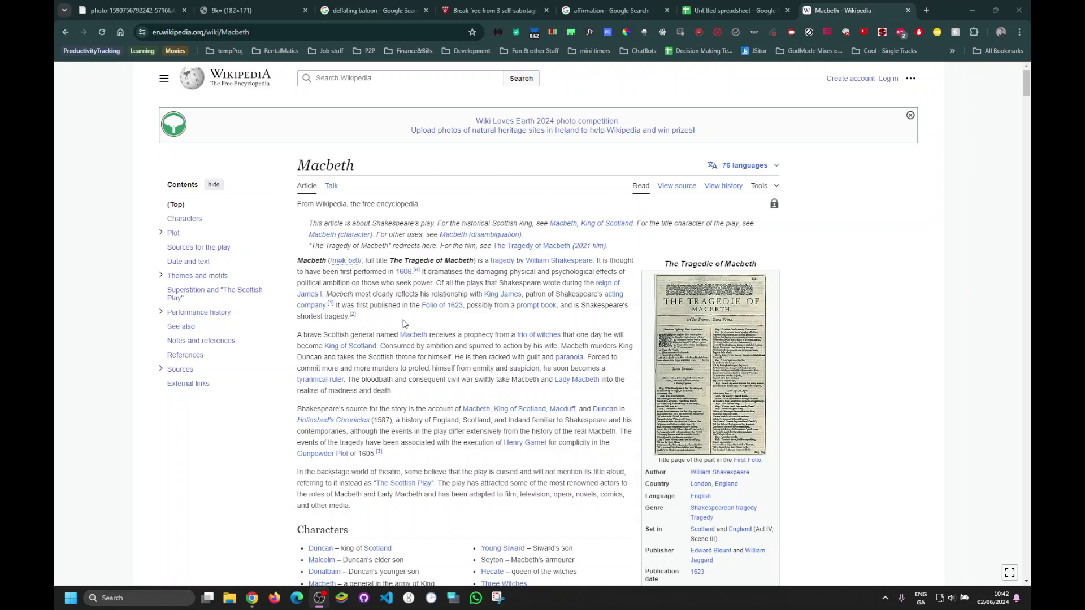
click(737, 13)
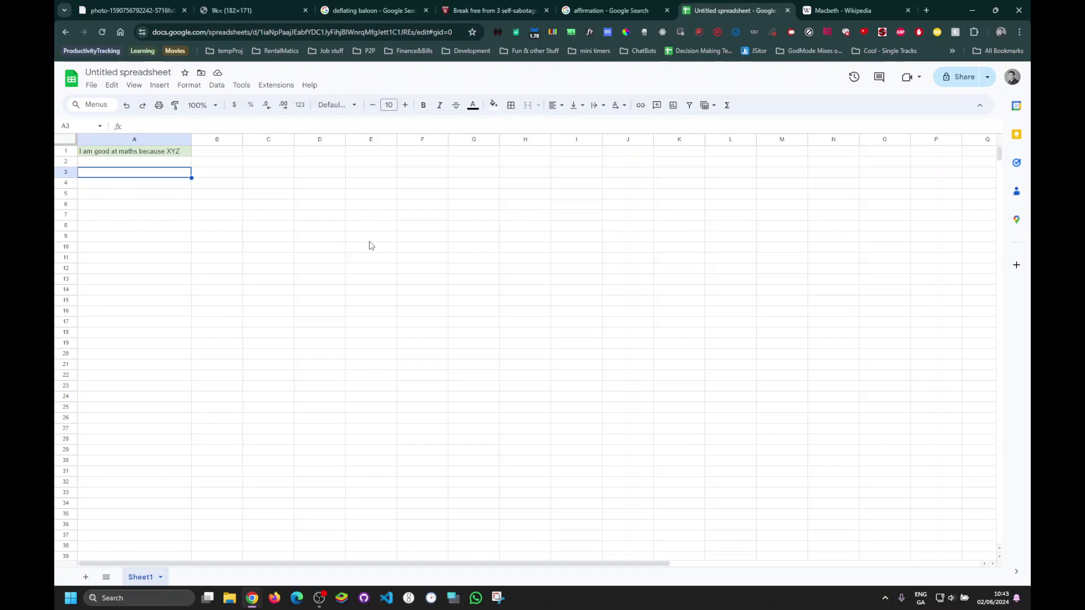
Step: View the open images of the deflated smiley balloon and the hot-air balloon, and return to the spreadsheet
key(ctrl+1)
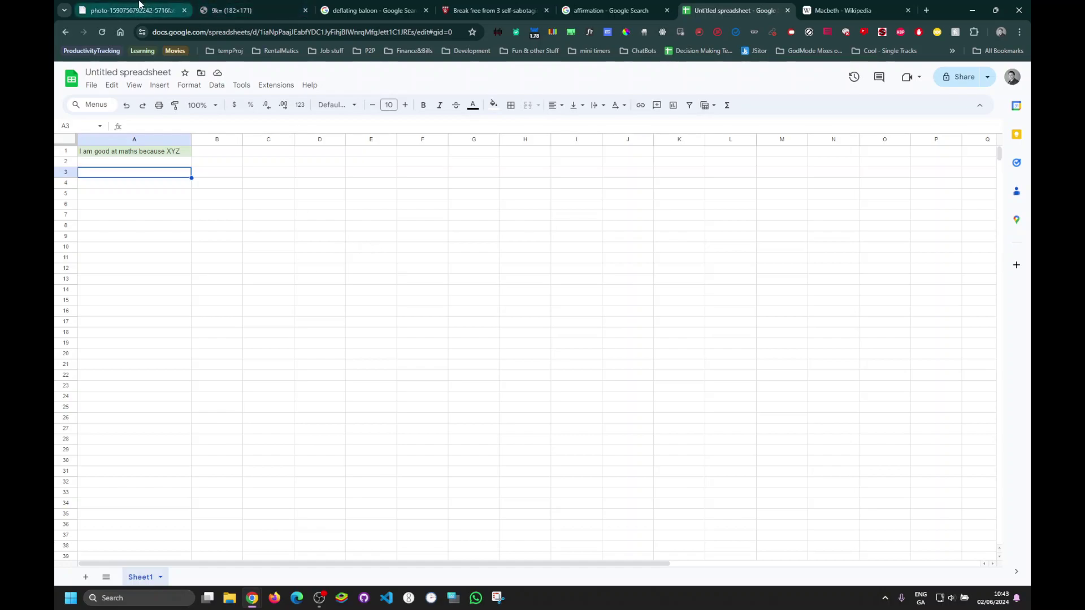
click(267, 20)
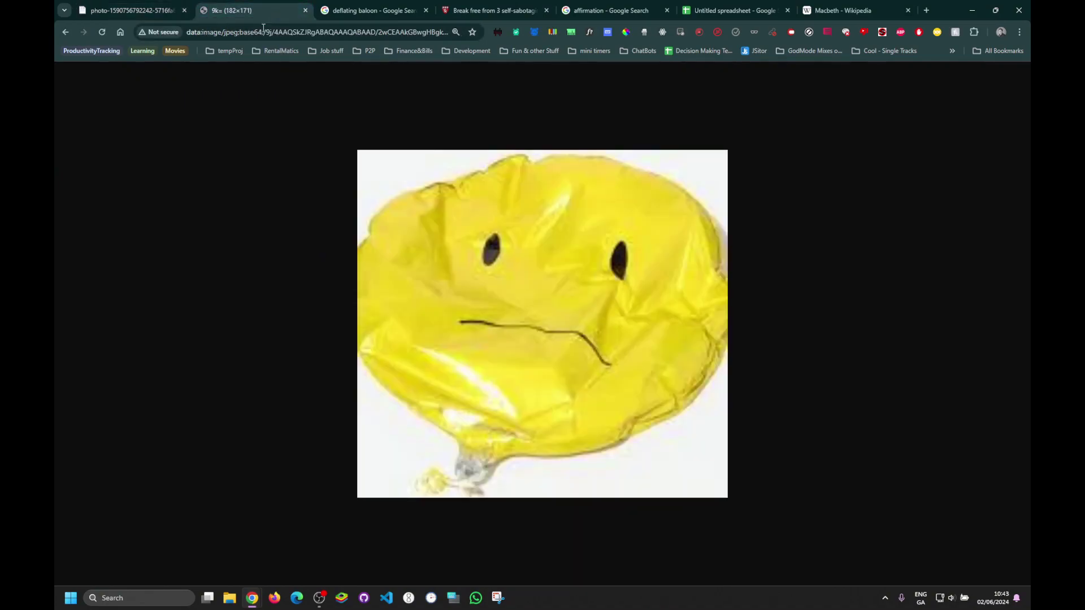
click(128, 11)
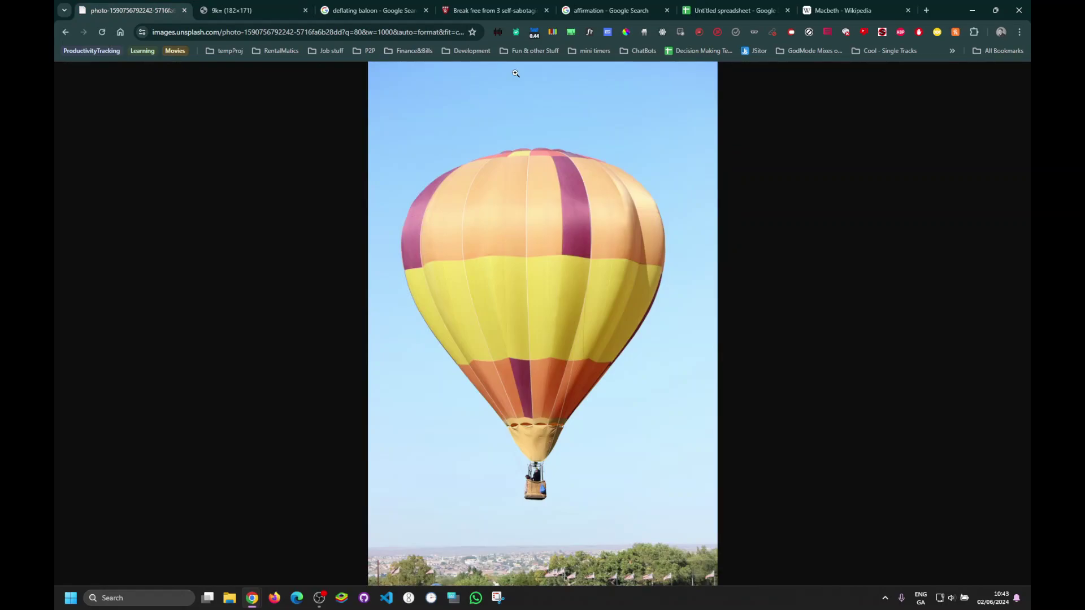
click(733, 10)
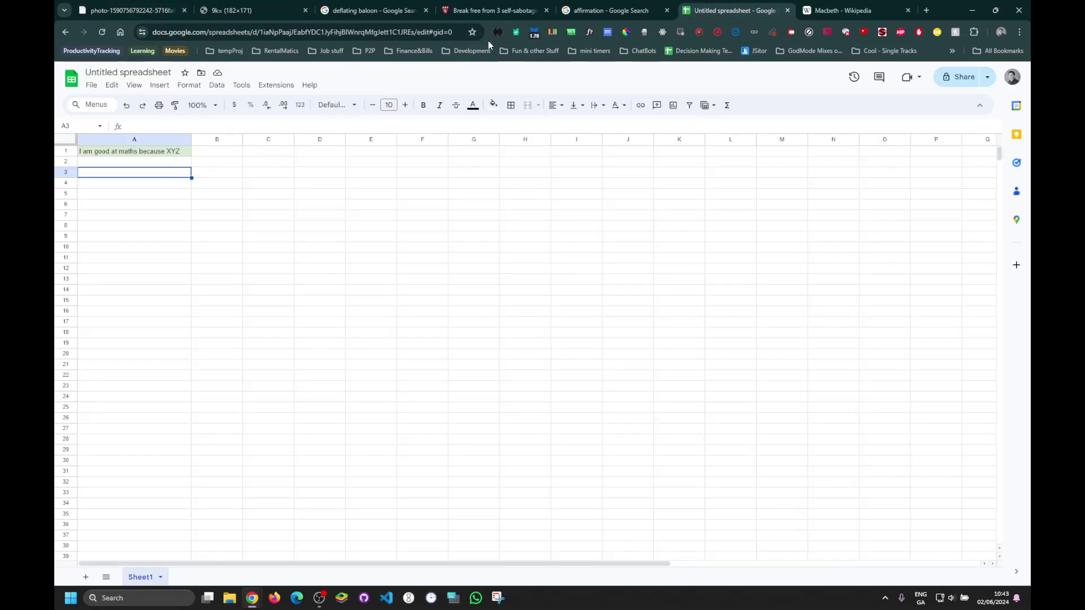
Step: Dismiss the sign-up pop-up on the Harvard Health article, view its heading and return to the untitled spreadsheet
click(494, 11)
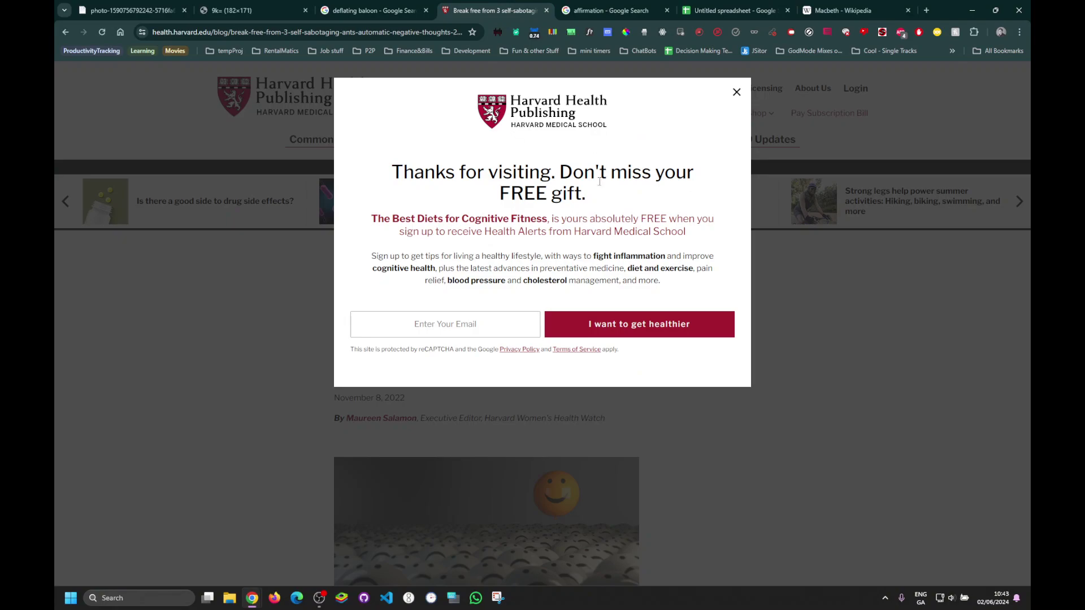
click(737, 92)
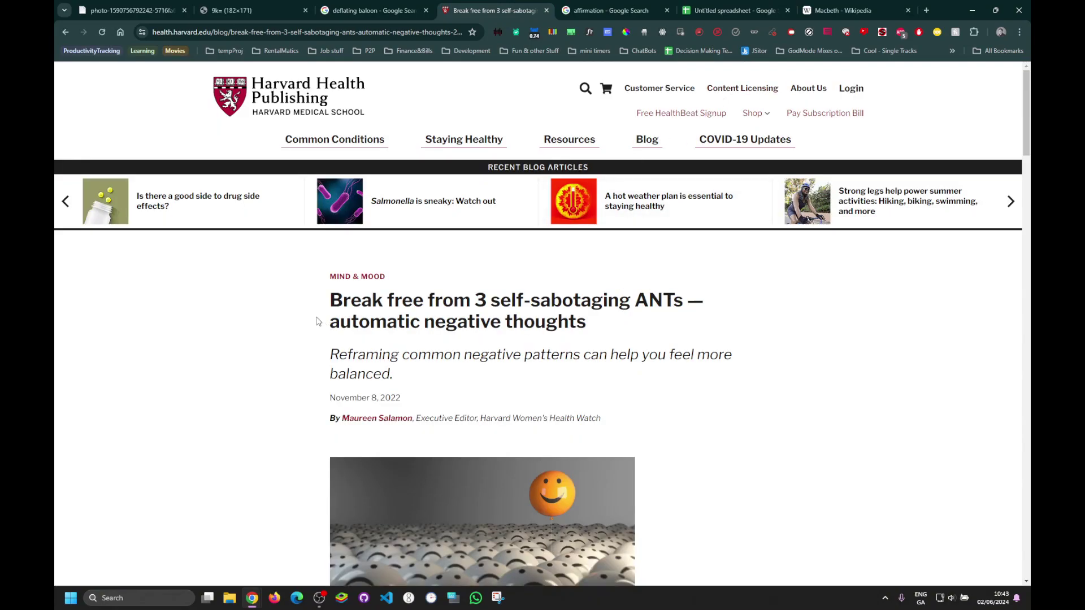
scroll(286, 304, down, 2)
scroll(284, 306, up, 2)
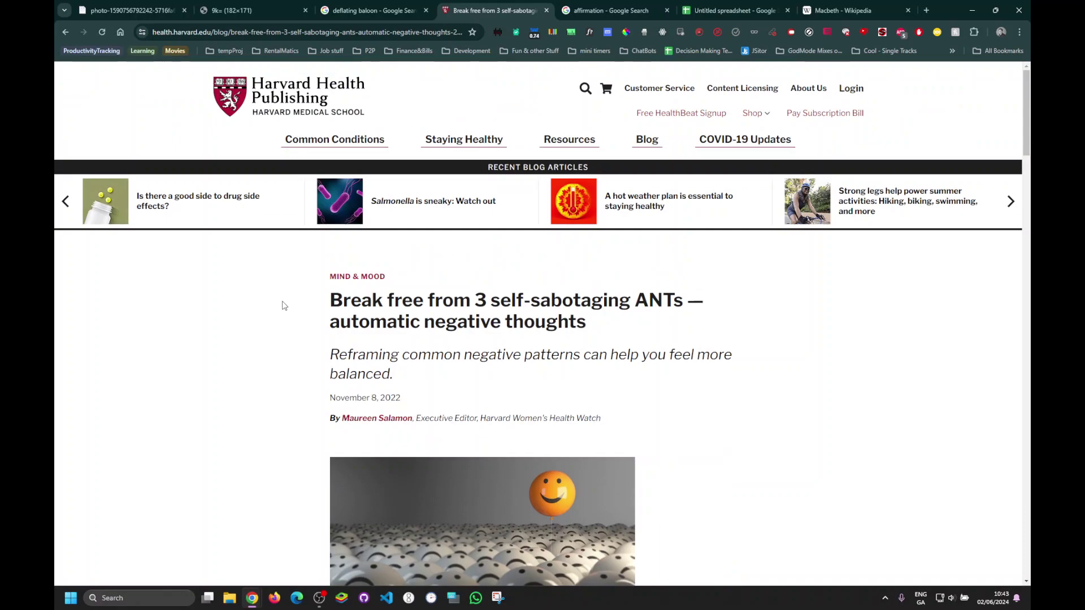
click(763, 11)
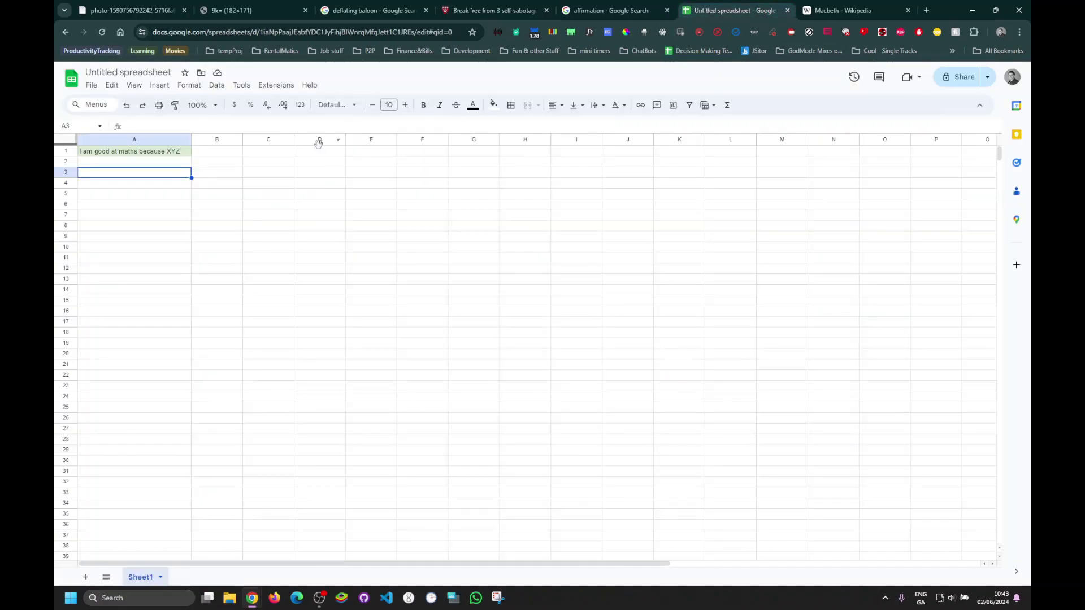
click(333, 227)
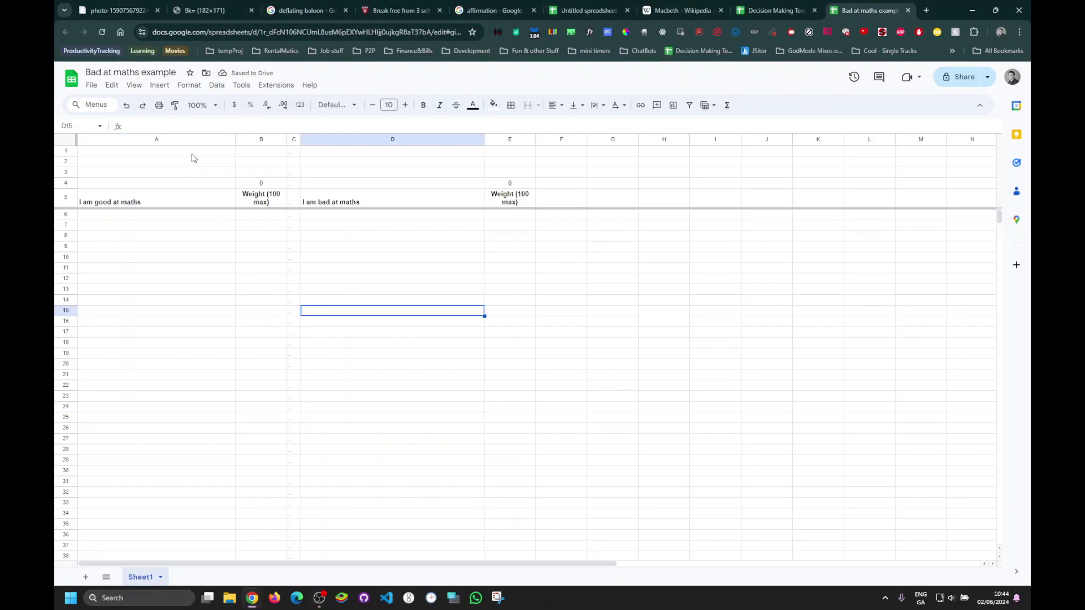
Step: Enter the question "Am I good at maths?" in cell A1 of the "Bad at maths example" spreadsheet
click(192, 154)
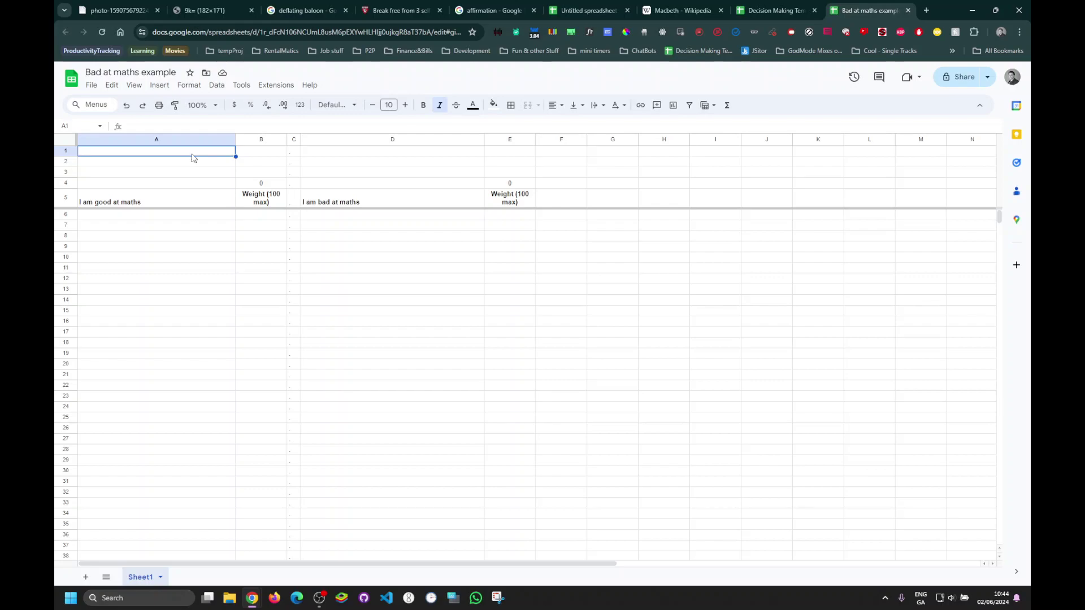
text(Am I goo)
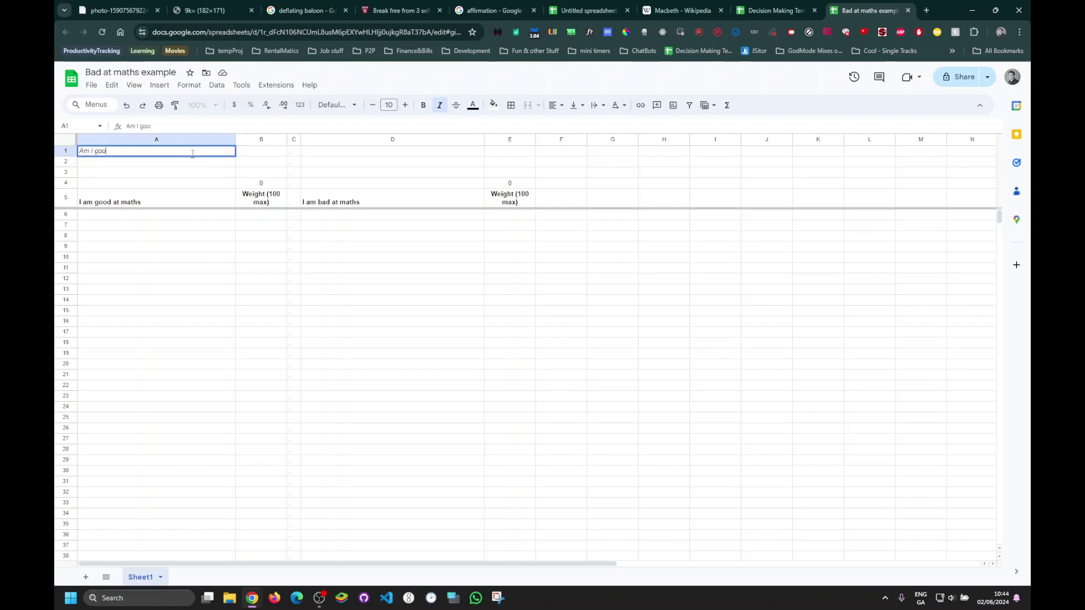
text(d at maths?)
key(Return)
Step: Enter "Because YT commenter said I summed up 6 + 5 as 12..." in D6 under "I am bad at maths"
key(Down)
key(Down)
key(Down)
key(Down)
key(Down)
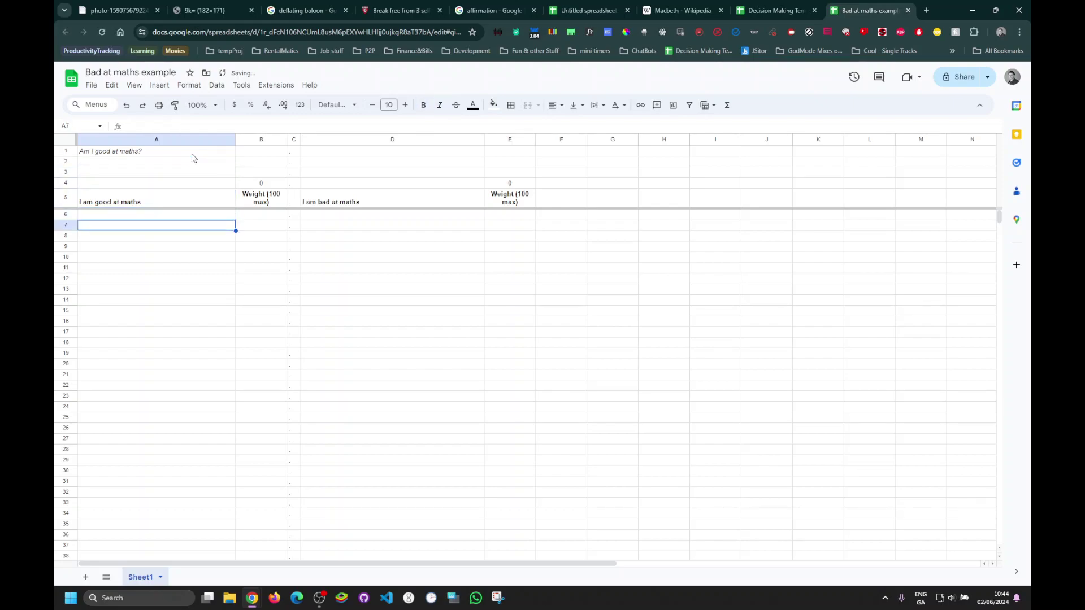
key(Up)
key(Right)
key(Right)
key(Right)
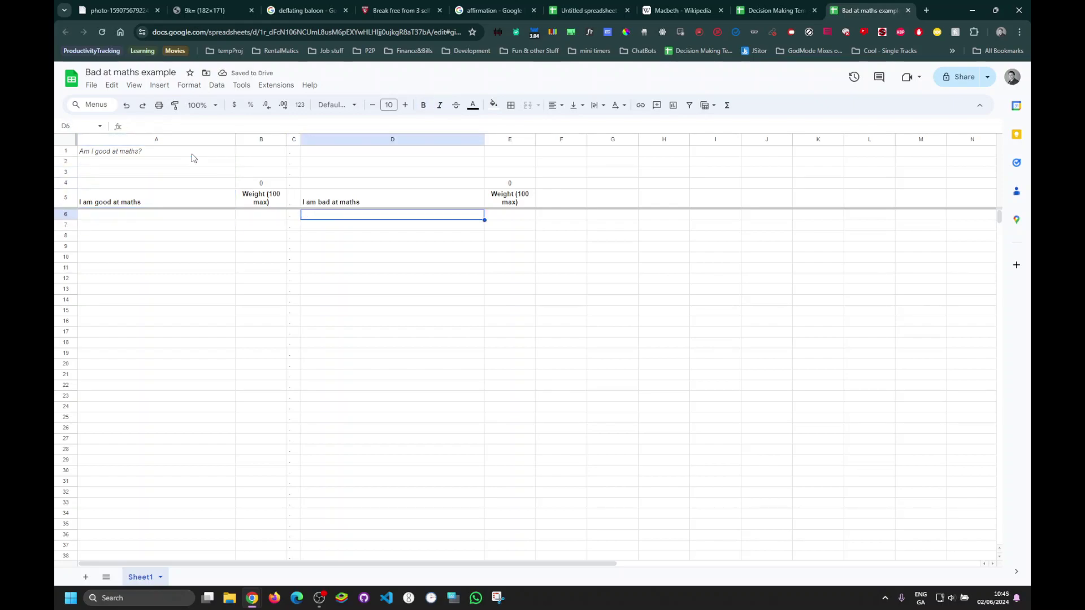
text(Beca)
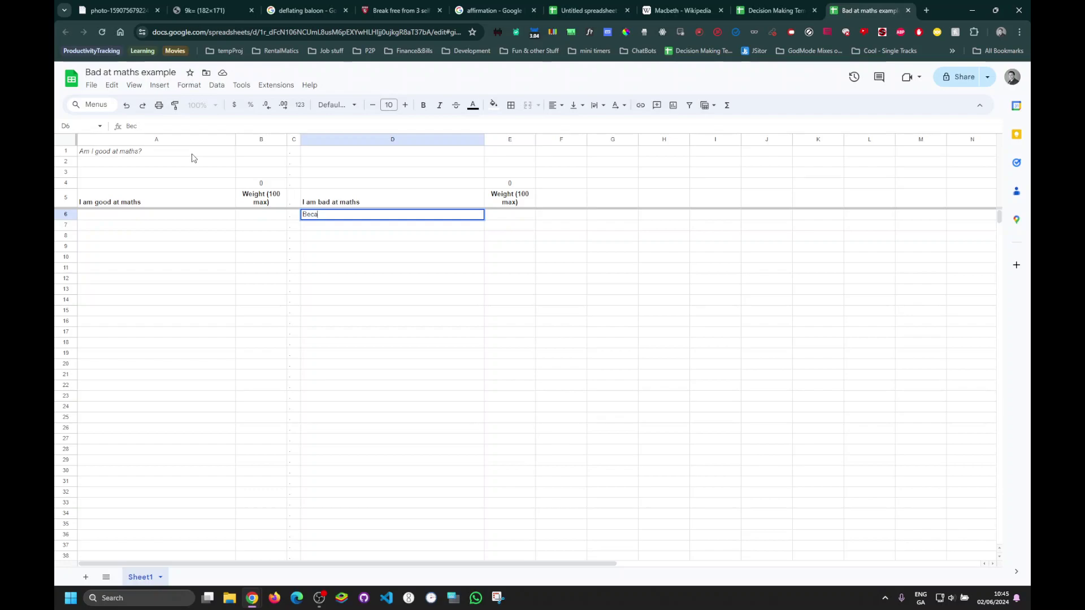
text(use YT commenter said I summed up 6 + 5 as)
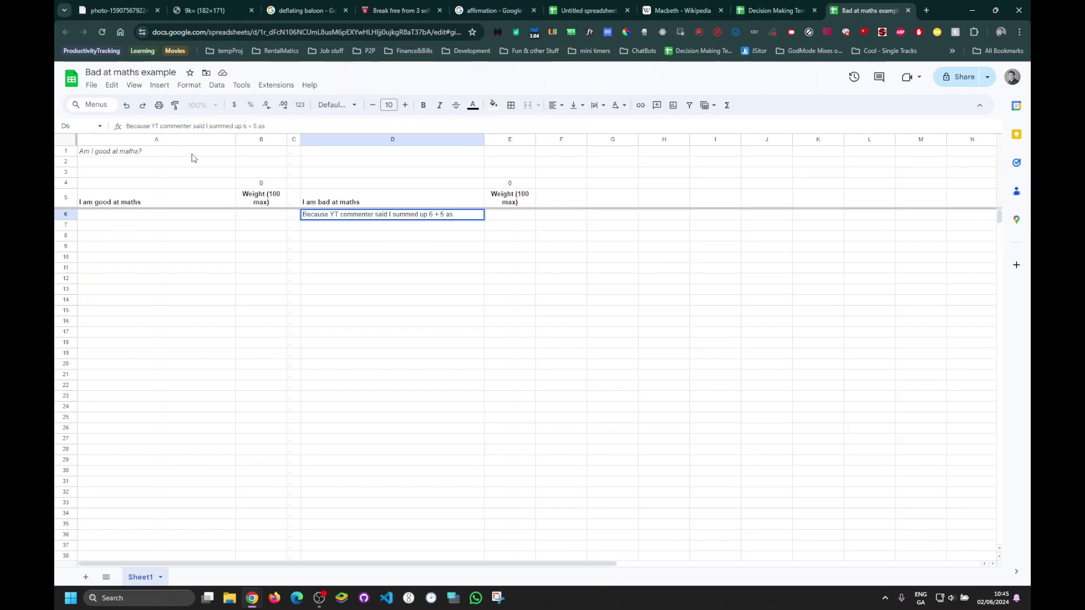
text( 12...)
key(Return)
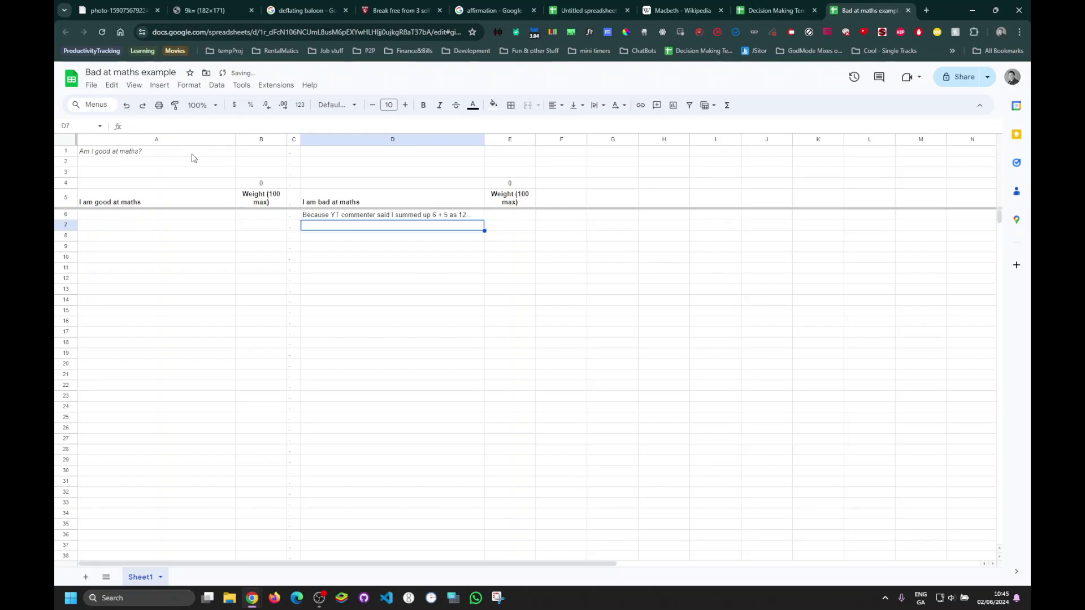
key(Up)
key(Right)
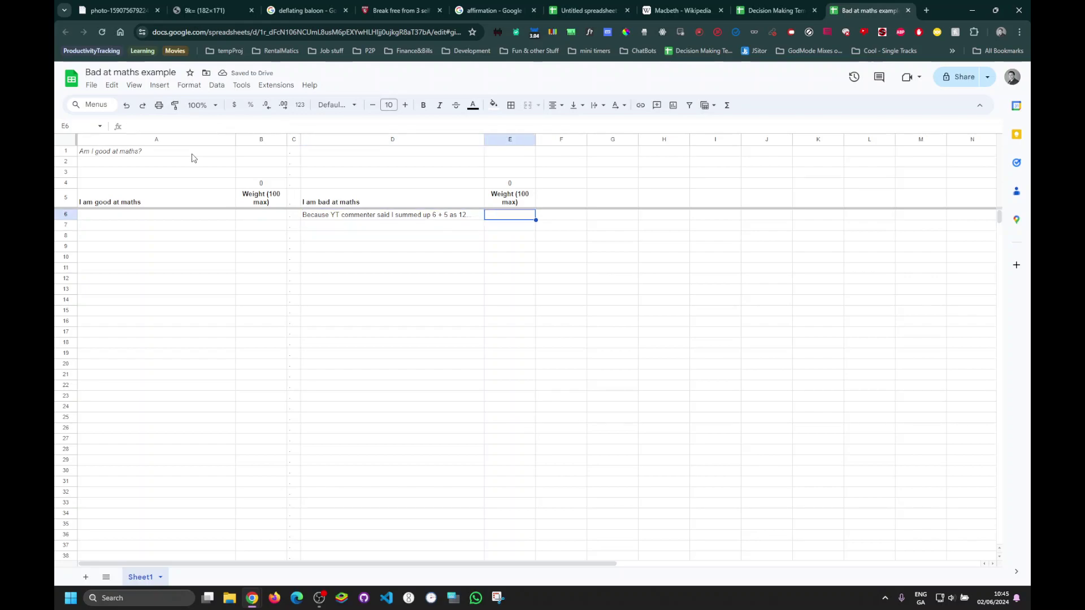
key(Right)
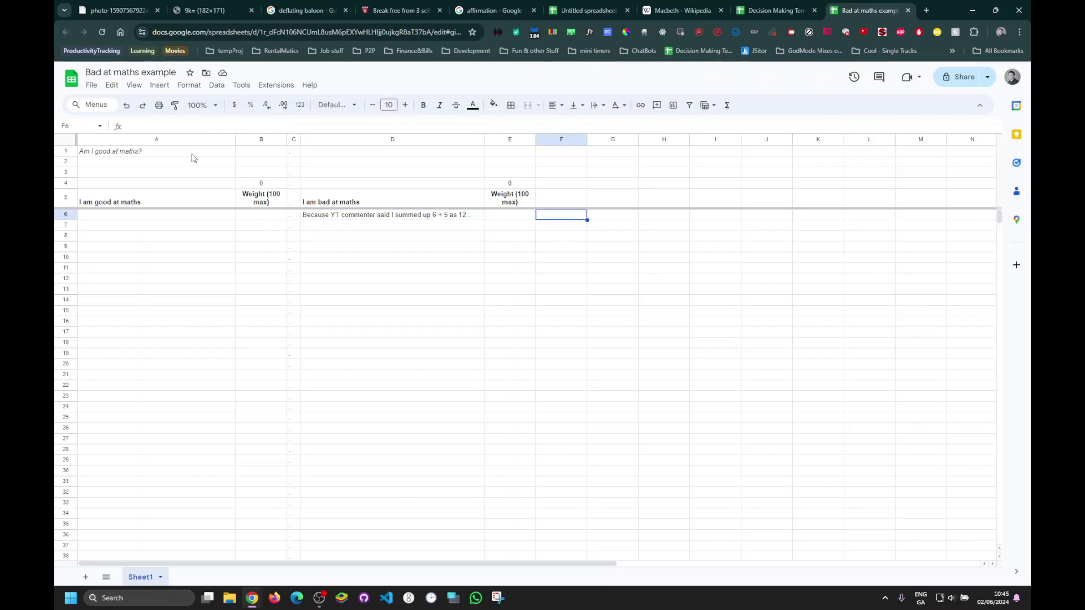
key(Return)
key(Return)
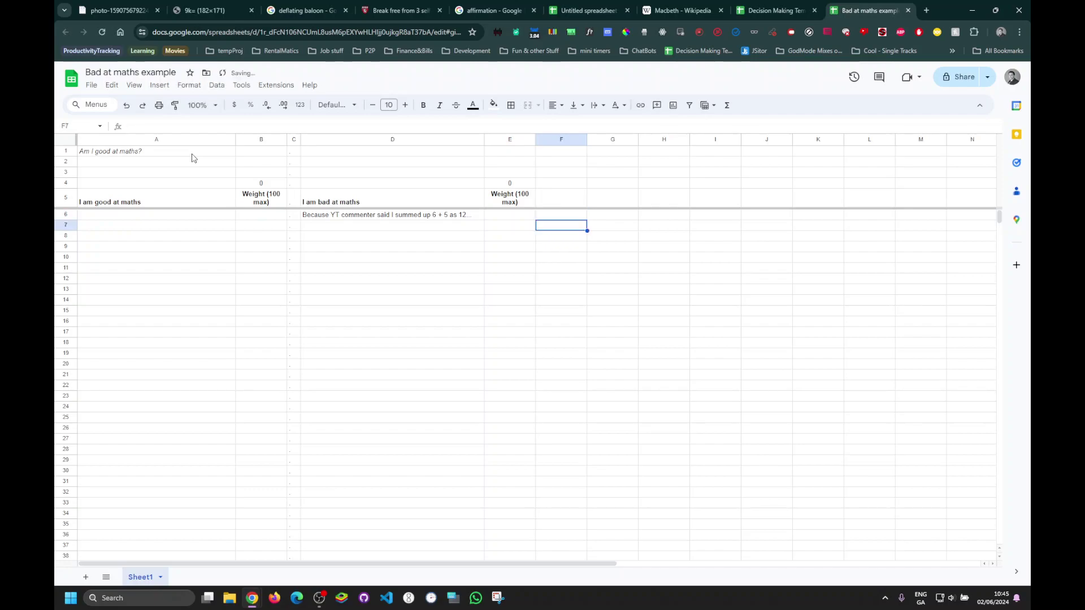
key(ctrl+z)
key(Return)
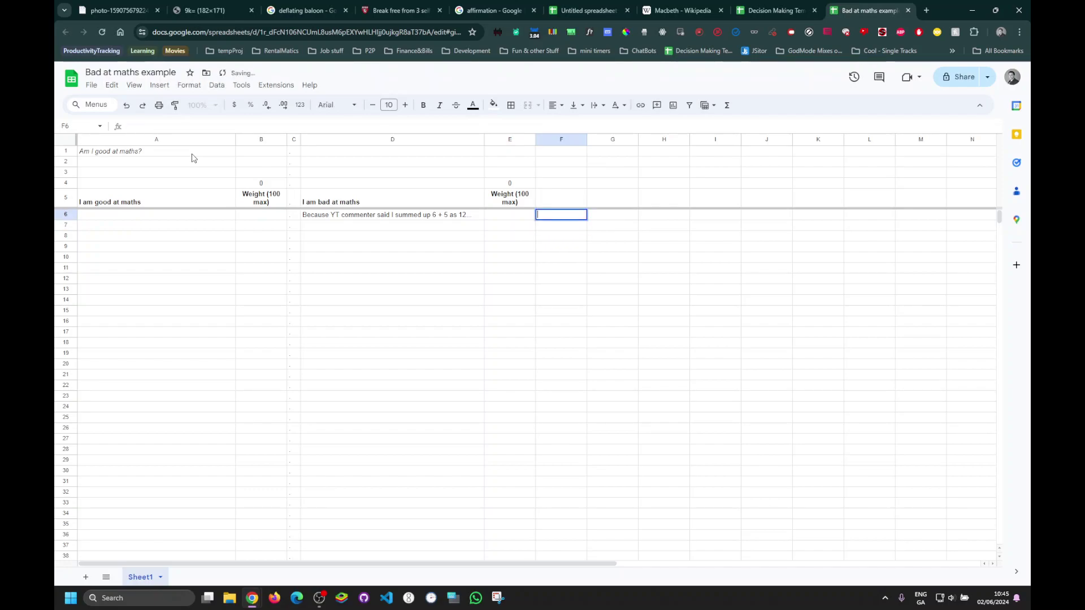
click(576, 289)
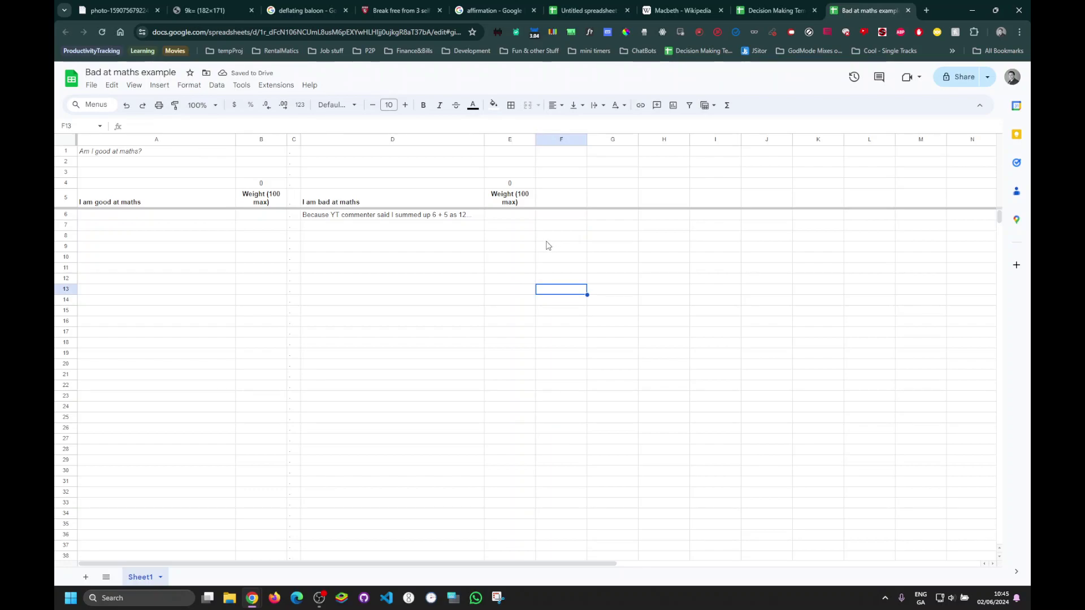
Step: Give the YT commenter argument a weight of 0.1 in cell E6
click(488, 217)
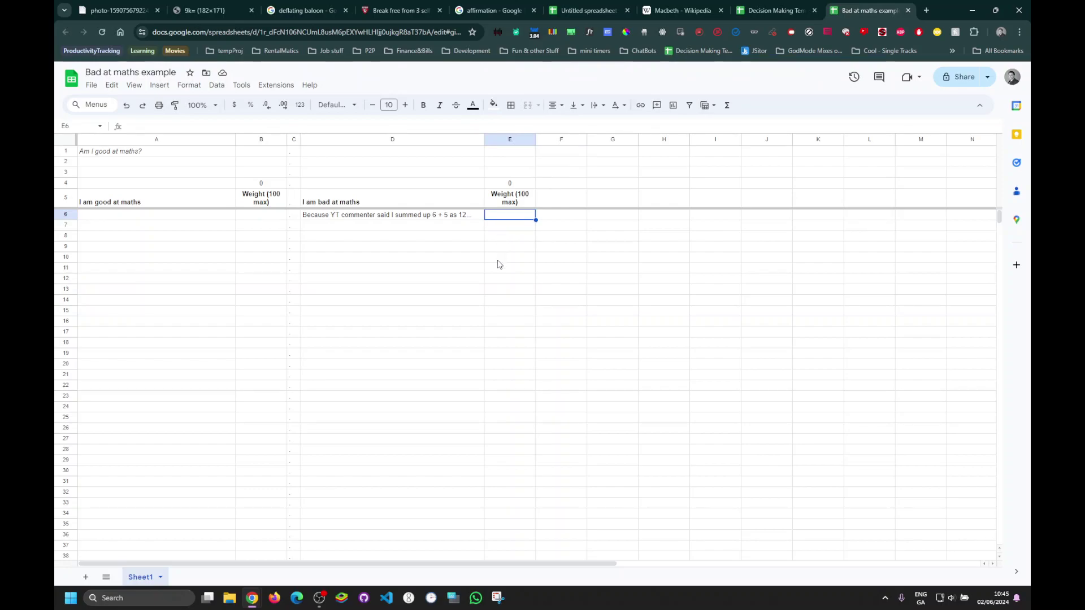
text(0)
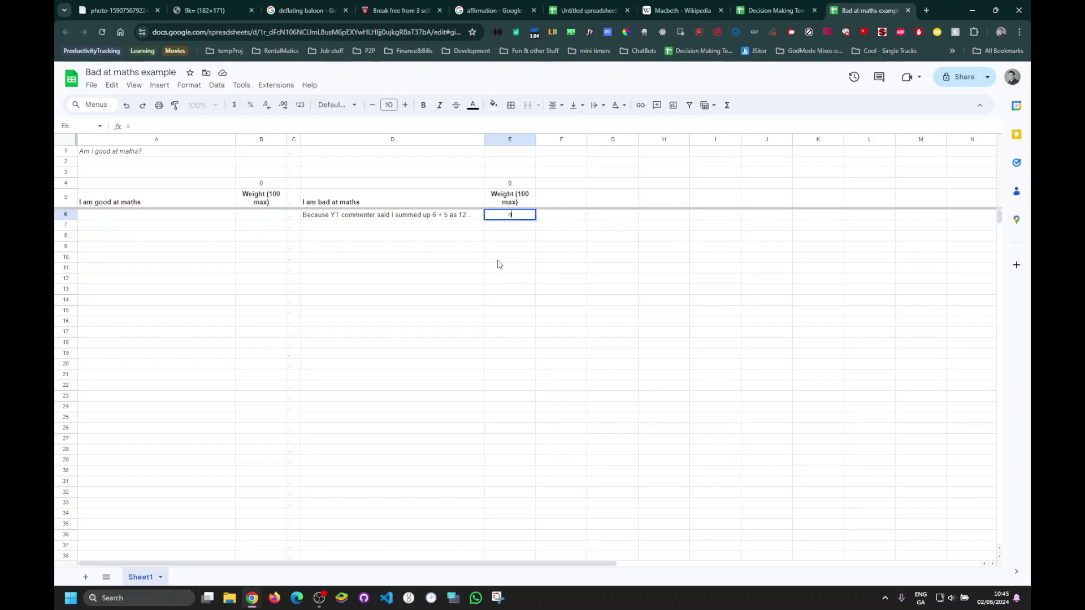
text(.1)
key(Return)
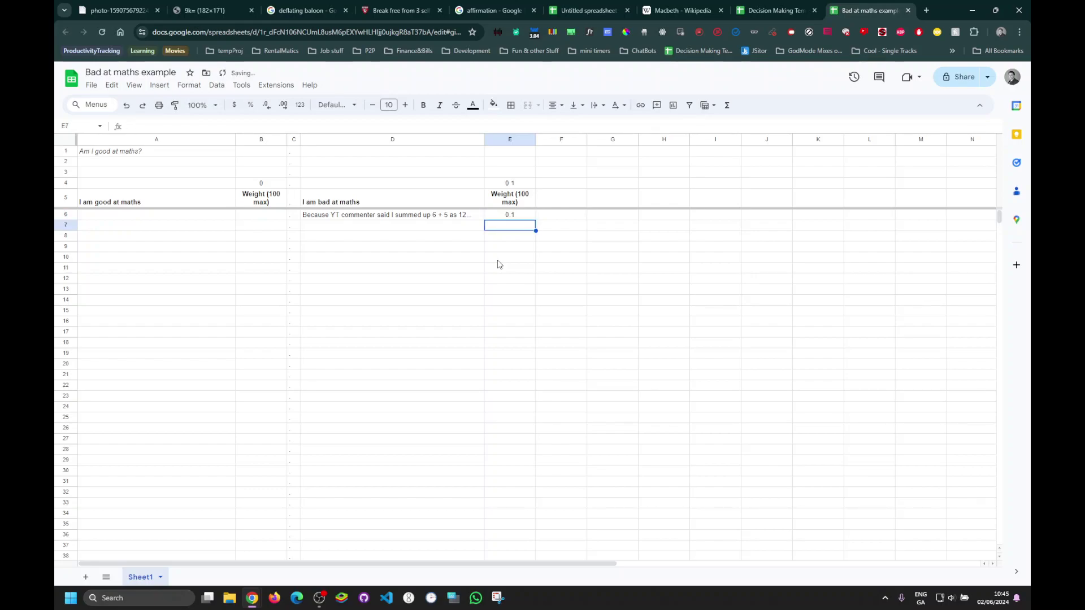
Step: Enter "High shool A1" in A6 under "I am good at maths" and give it a weight of 100 in B6
key(Up)
key(Left)
key(Left)
key(Left)
key(Left)
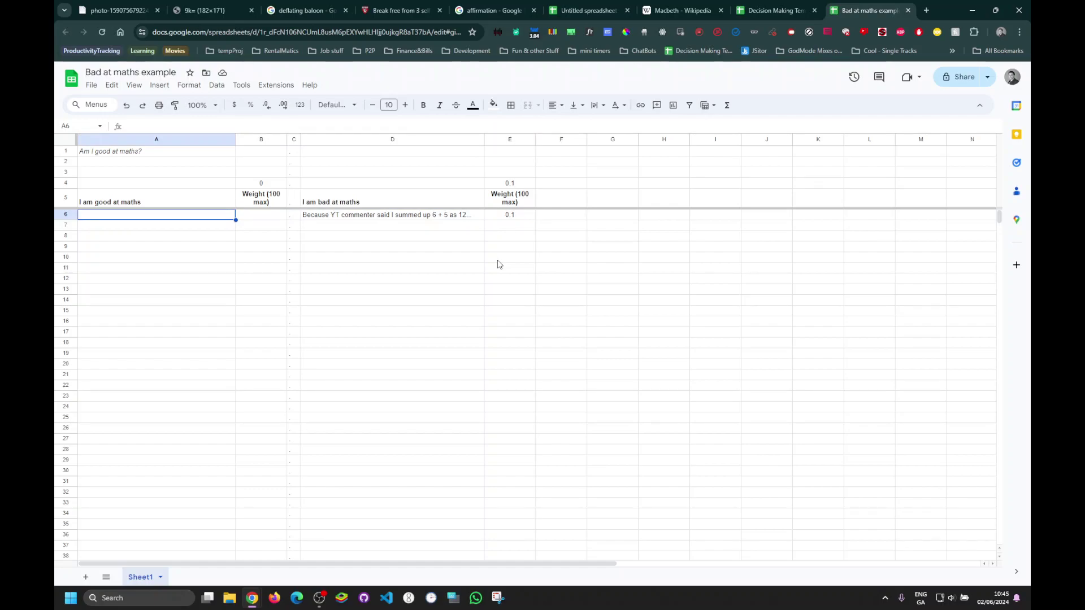
text(High scool)
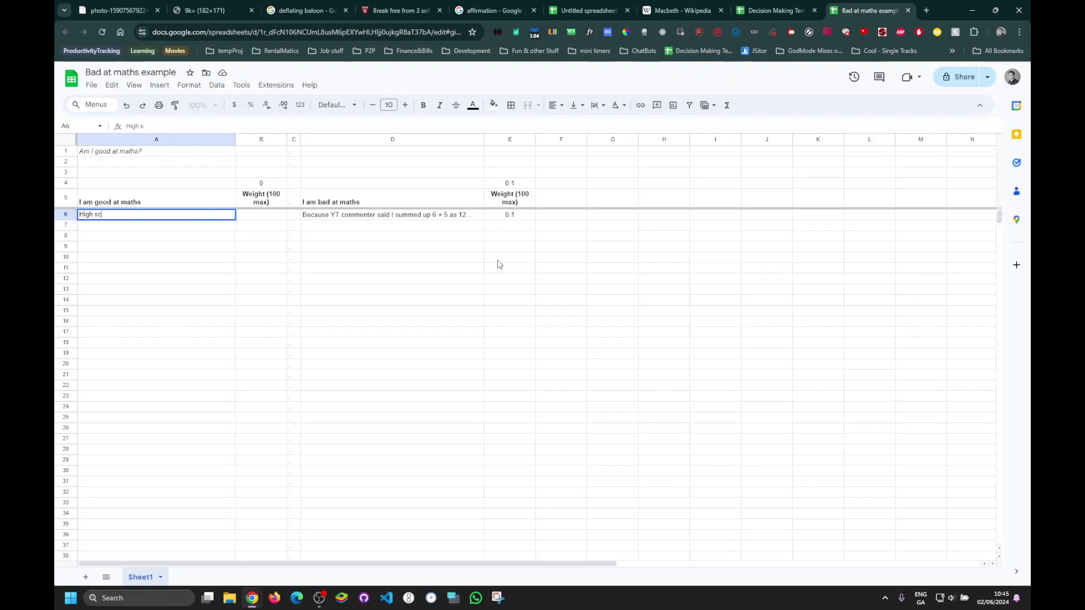
key(BackSpace)
key(BackSpace)
text(ho)
key(BackSpace)
text(1)
key(Tab)
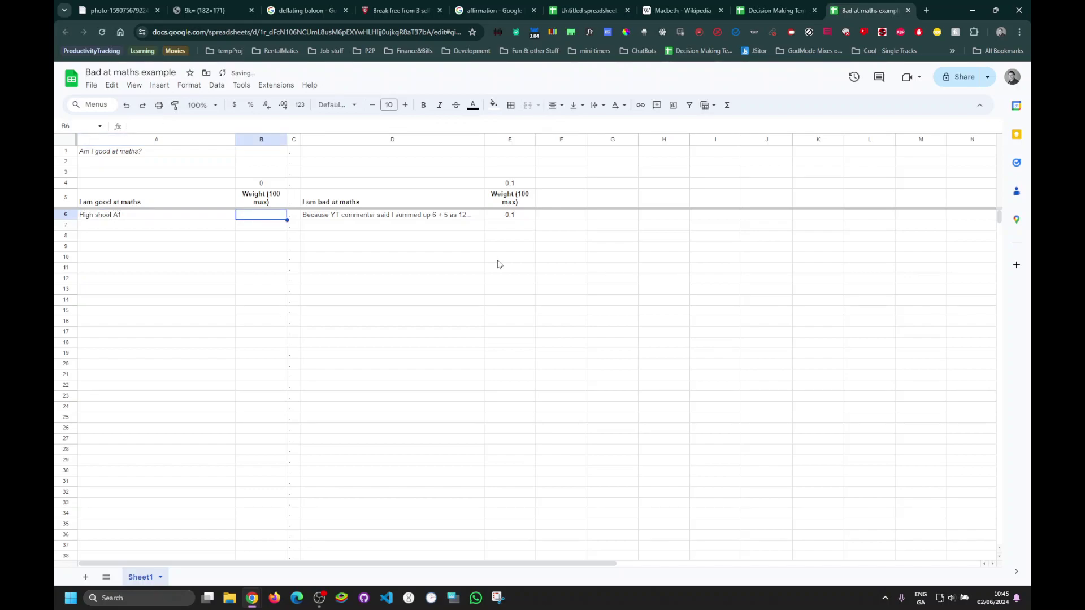
text(100)
key(Return)
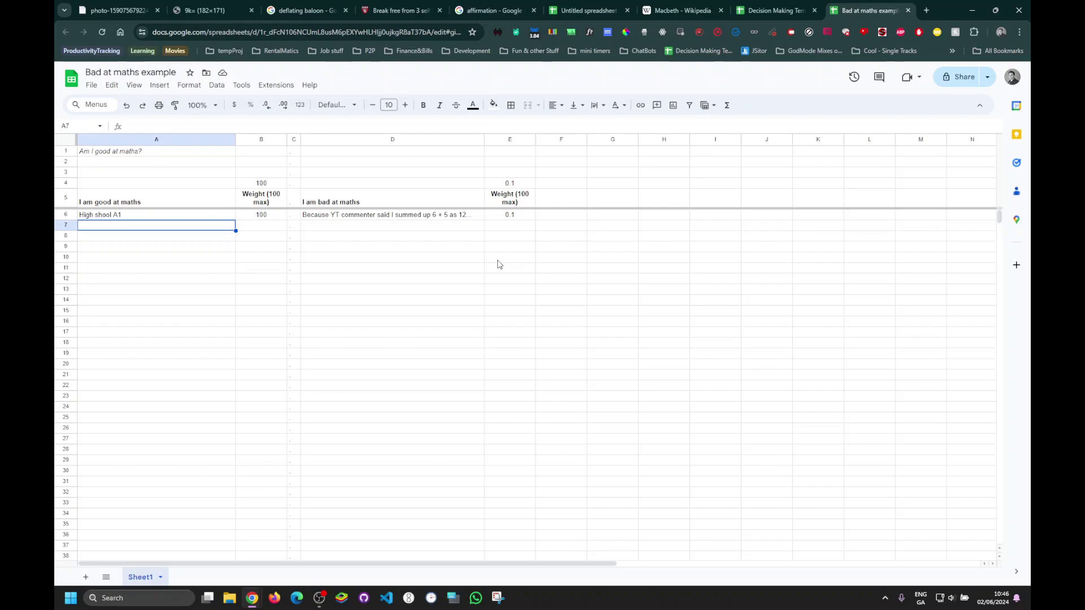
Step: Add "College never less than 93% in math subjects" in A7 with a weight of 100 in B7
text(College never less than)
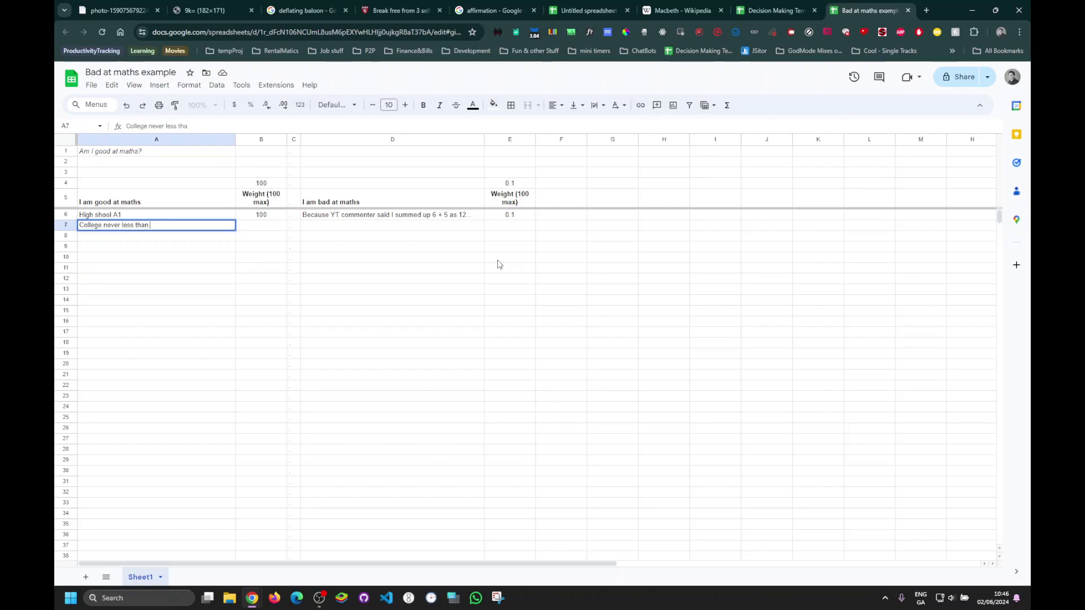
text( 93% in math subjects)
key(Tab)
text(100)
key(Return)
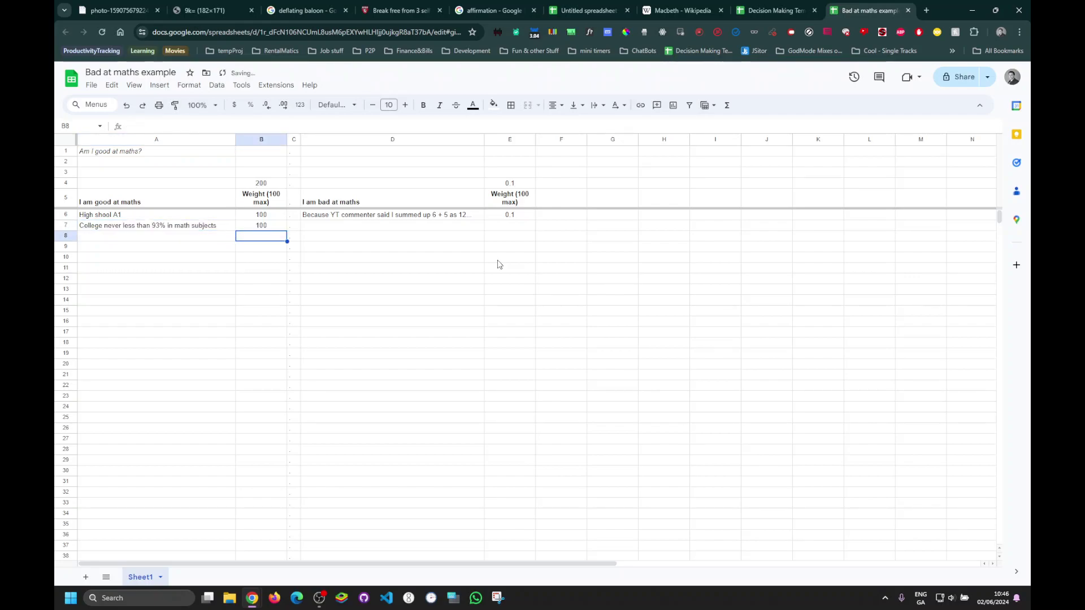
key(Up)
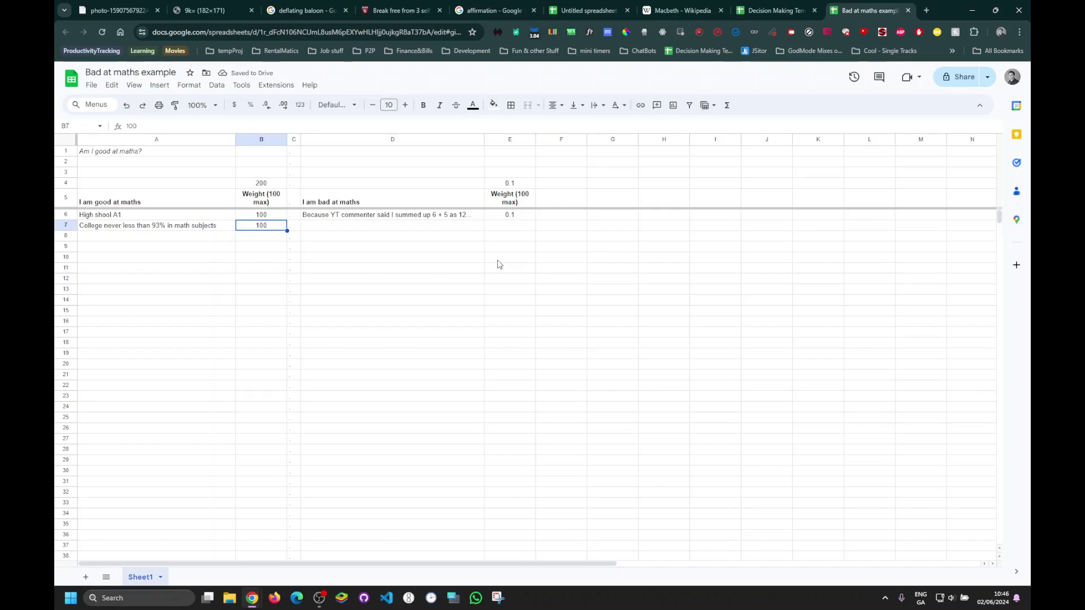
drag(175, 259, 186, 338)
click(320, 289)
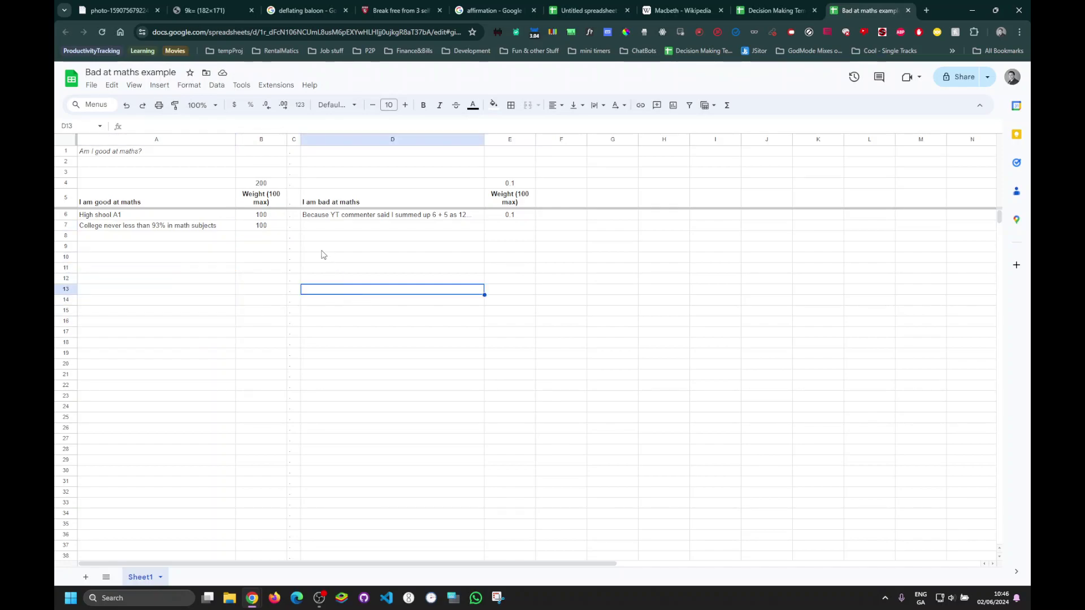
Step: Shade the "I am good at maths" total weight in cell B4 light green
click(272, 184)
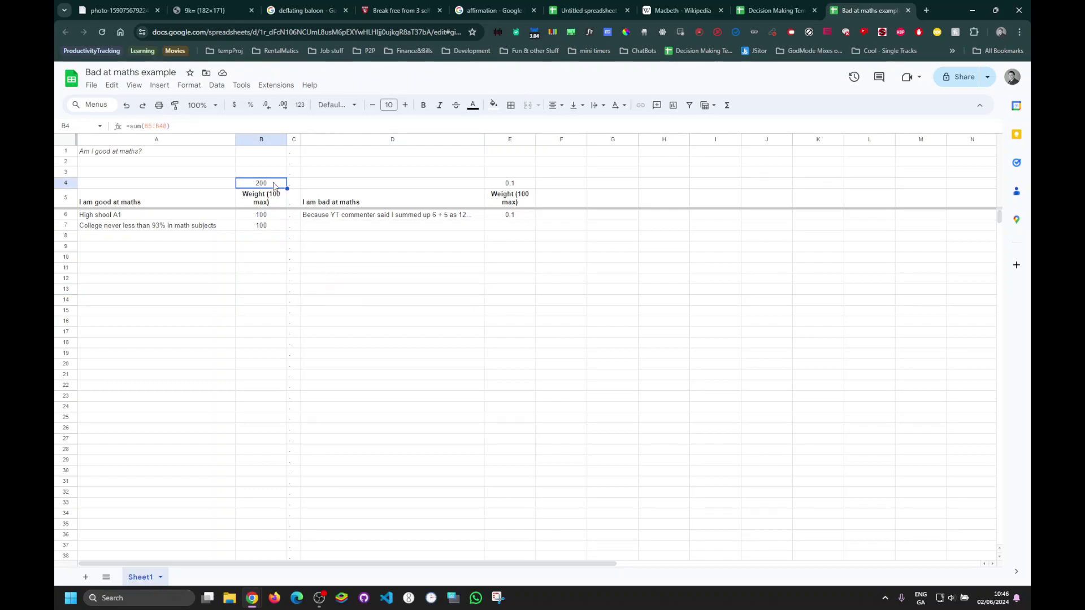
click(509, 184)
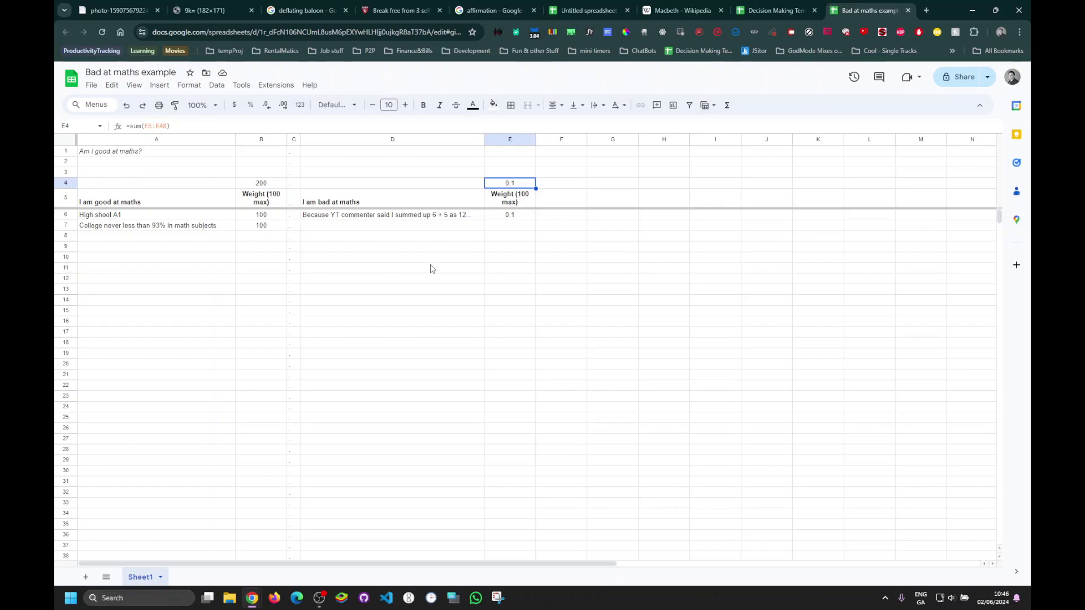
click(274, 187)
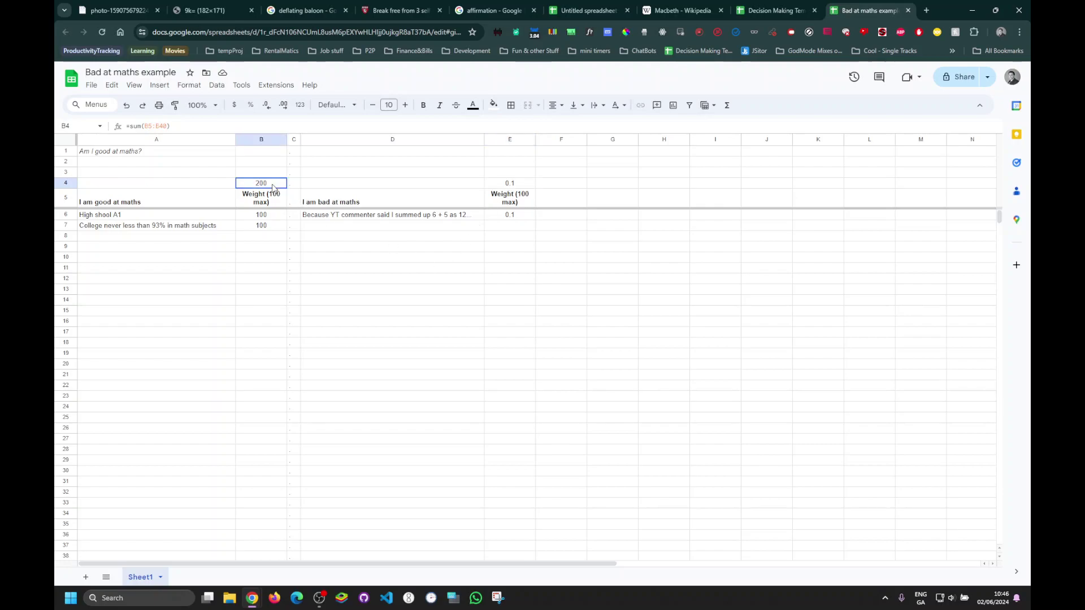
click(493, 107)
click(544, 165)
click(389, 254)
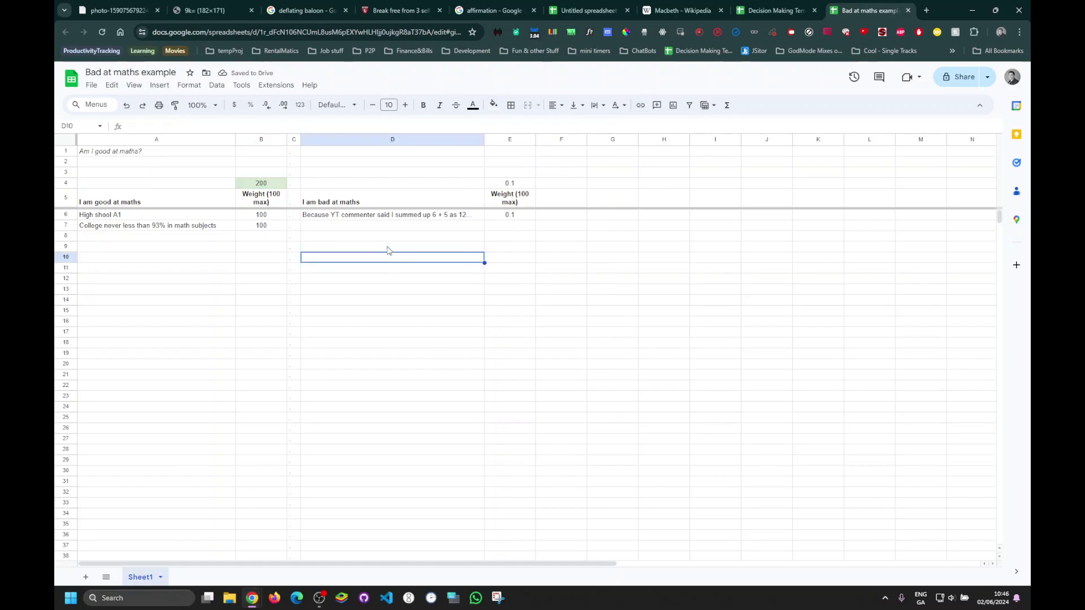
Step: Compare the YT commenter argument in D6 with the arguments and weights listed under "I am good at maths"
click(394, 217)
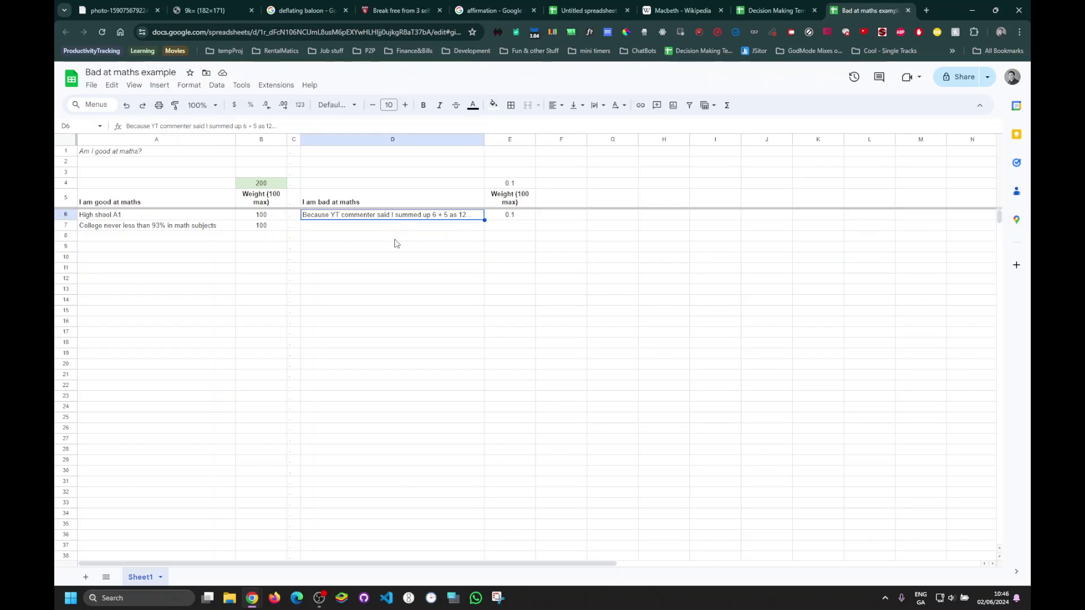
key(Return)
key(Escape)
drag(136, 221, 266, 482)
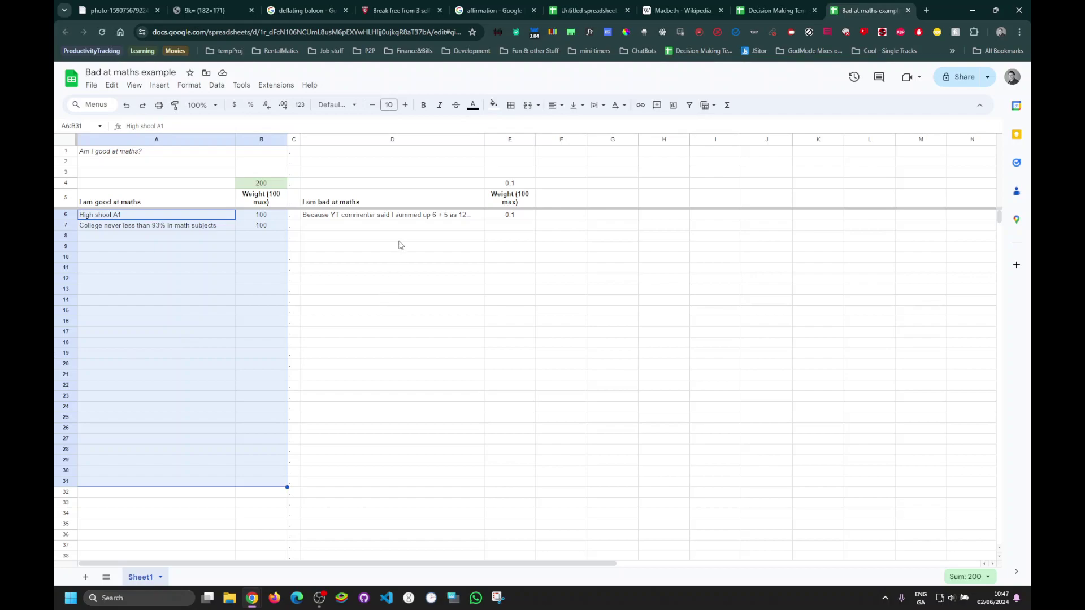
drag(231, 229, 245, 512)
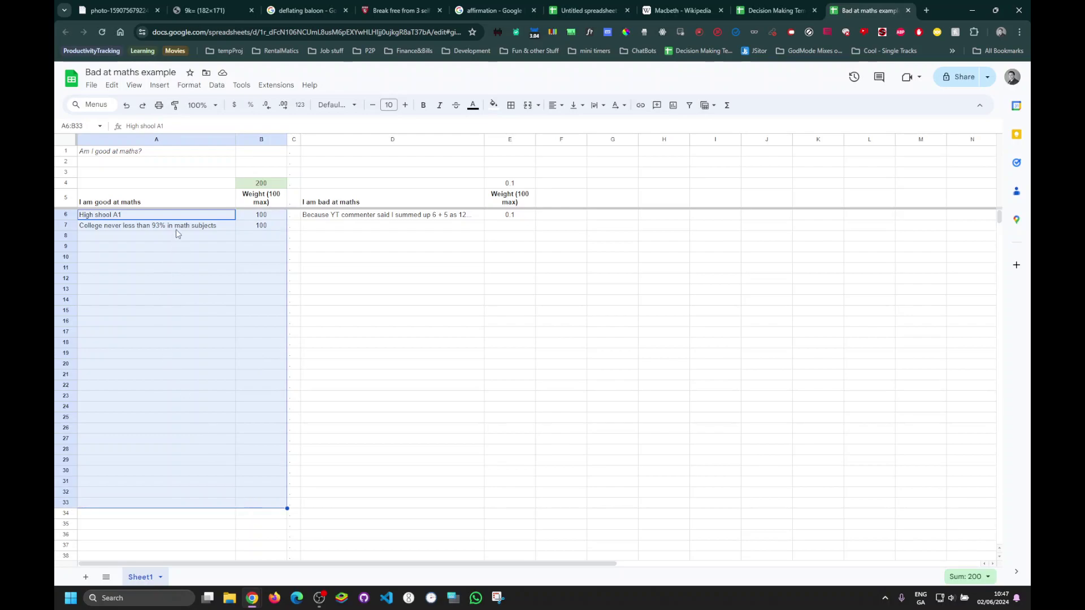
drag(180, 218, 190, 441)
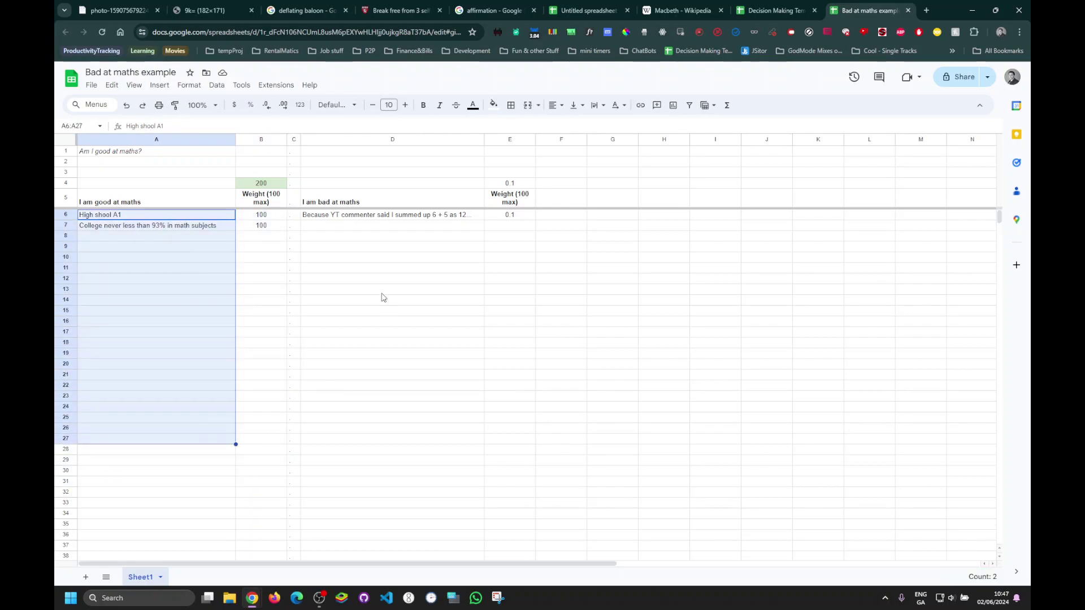
click(370, 219)
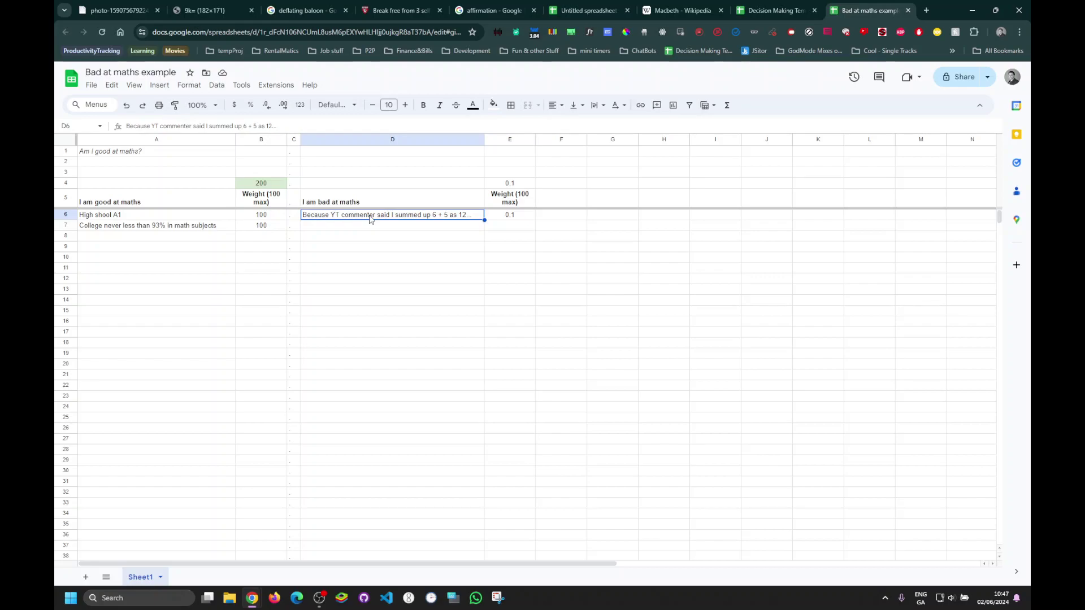
click(395, 249)
click(393, 219)
Step: Review the whole weighing table from row 4 down, including the argument columns for both sides
drag(176, 185, 425, 201)
drag(498, 226, 506, 405)
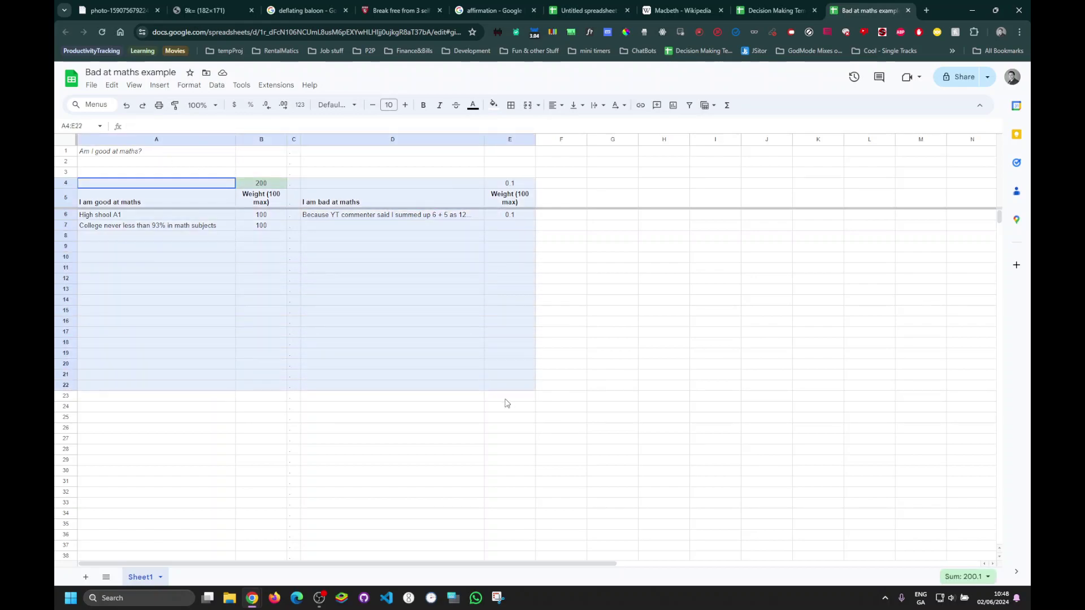
click(605, 357)
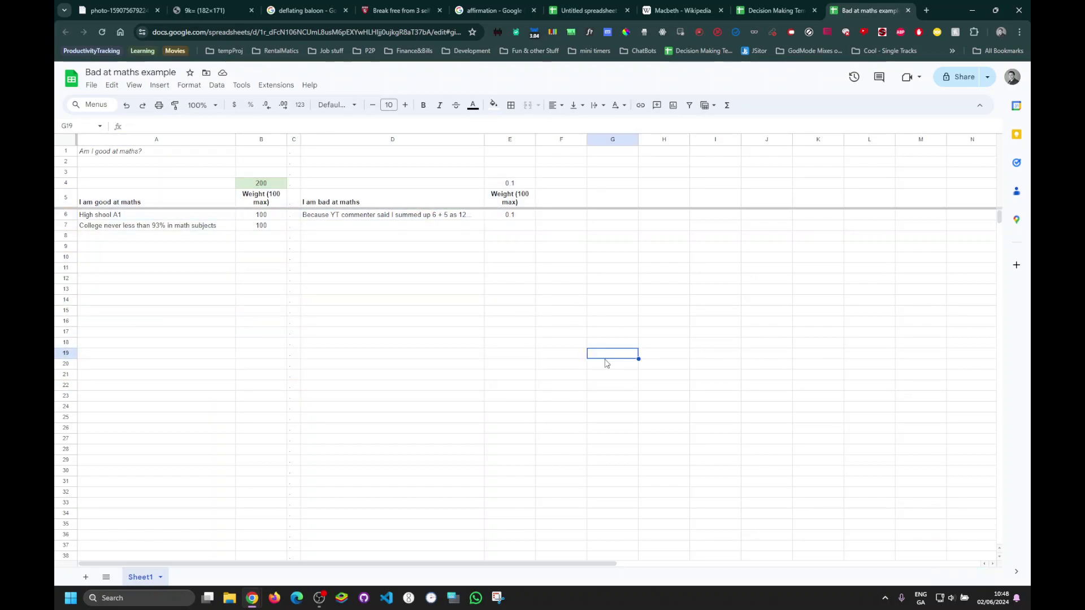
drag(419, 221, 373, 411)
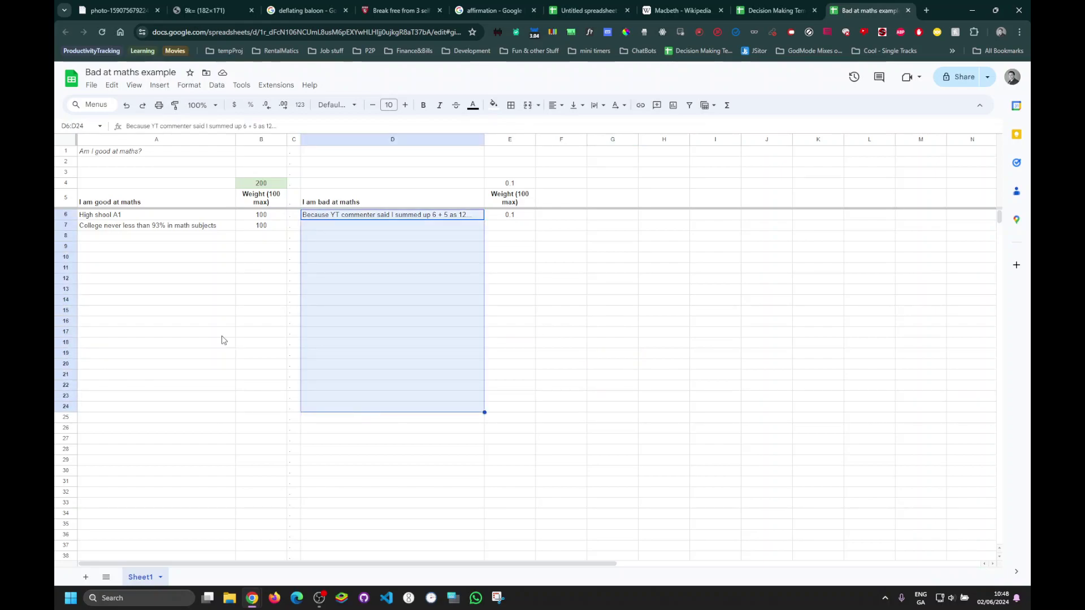
drag(192, 218, 196, 402)
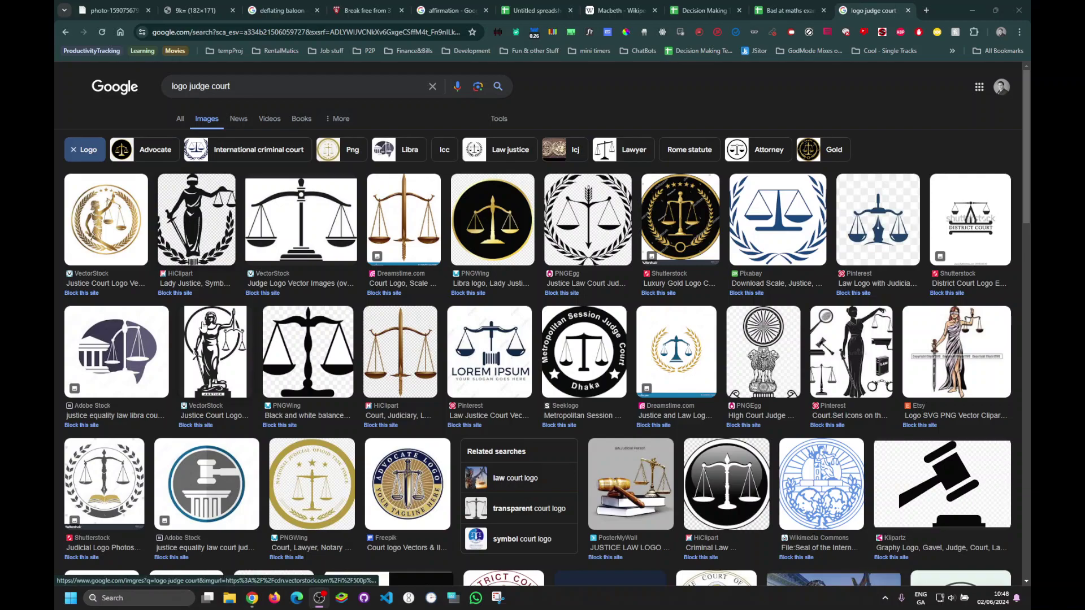
Step: Preview the Lady Justice logo in the "logo judge court" image results and compare its scales with the spreadsheet's two sides
click(206, 346)
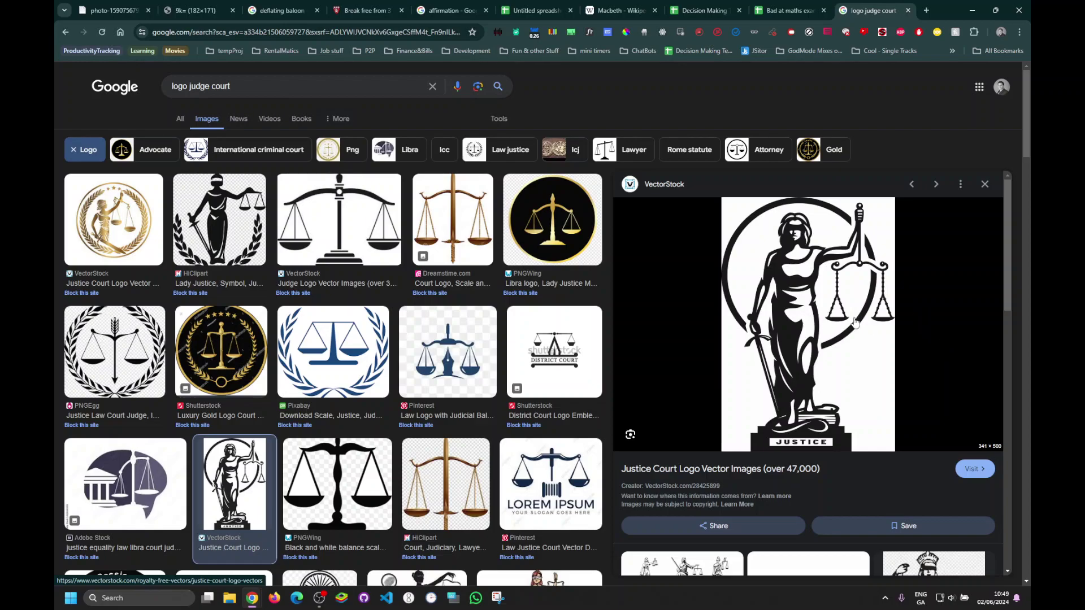
click(788, 10)
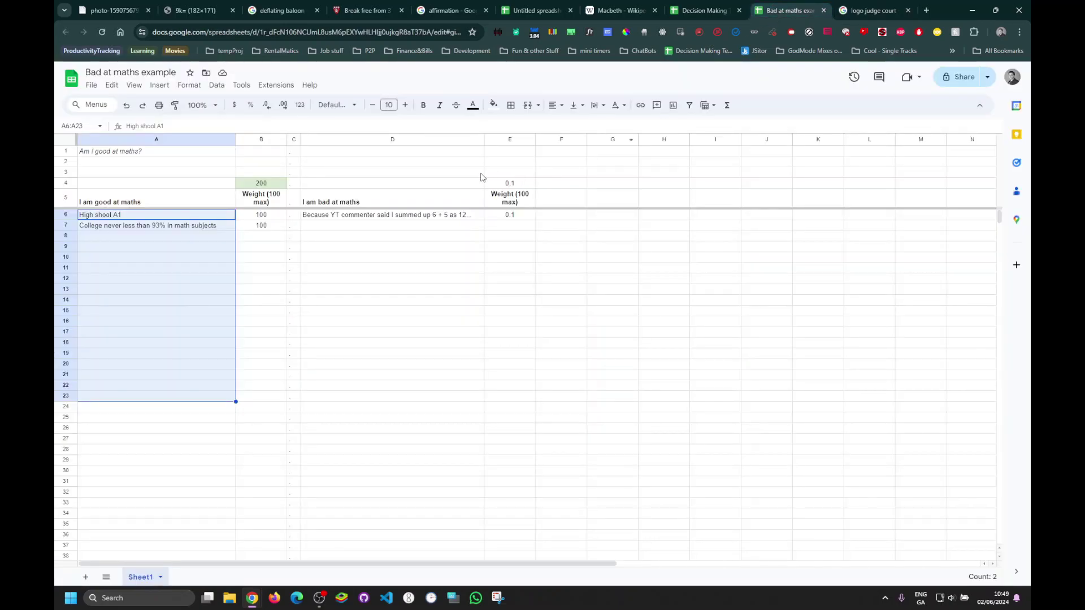
click(365, 259)
click(372, 170)
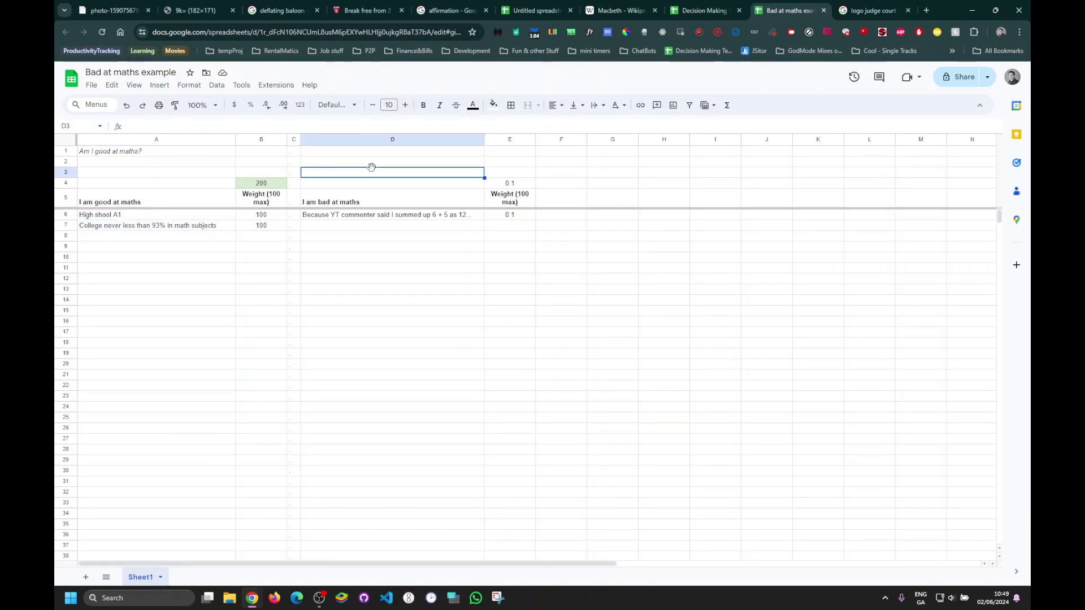
click(192, 175)
click(310, 176)
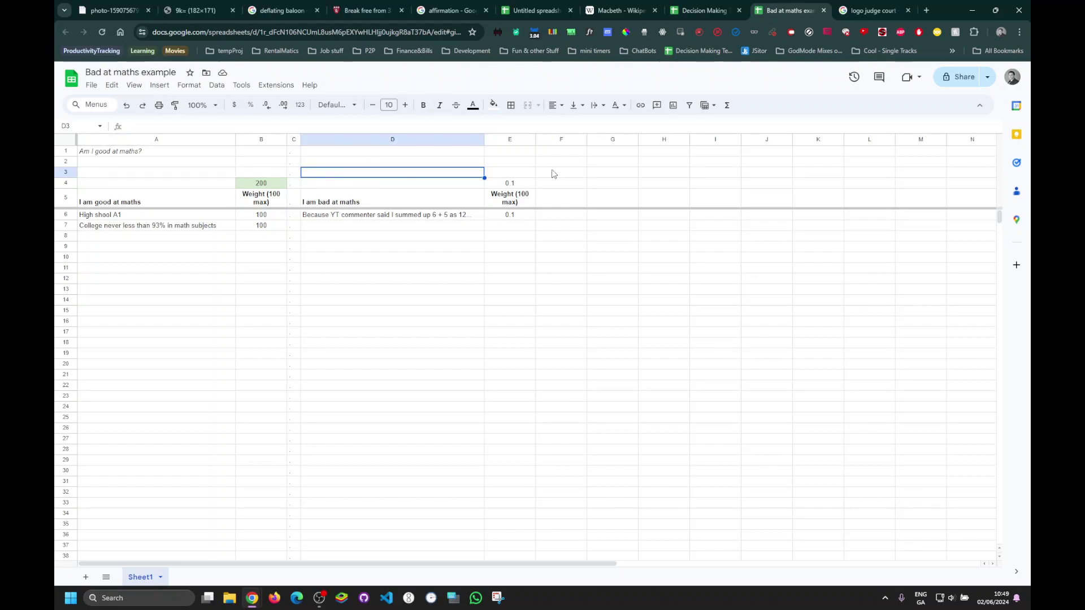
click(851, 11)
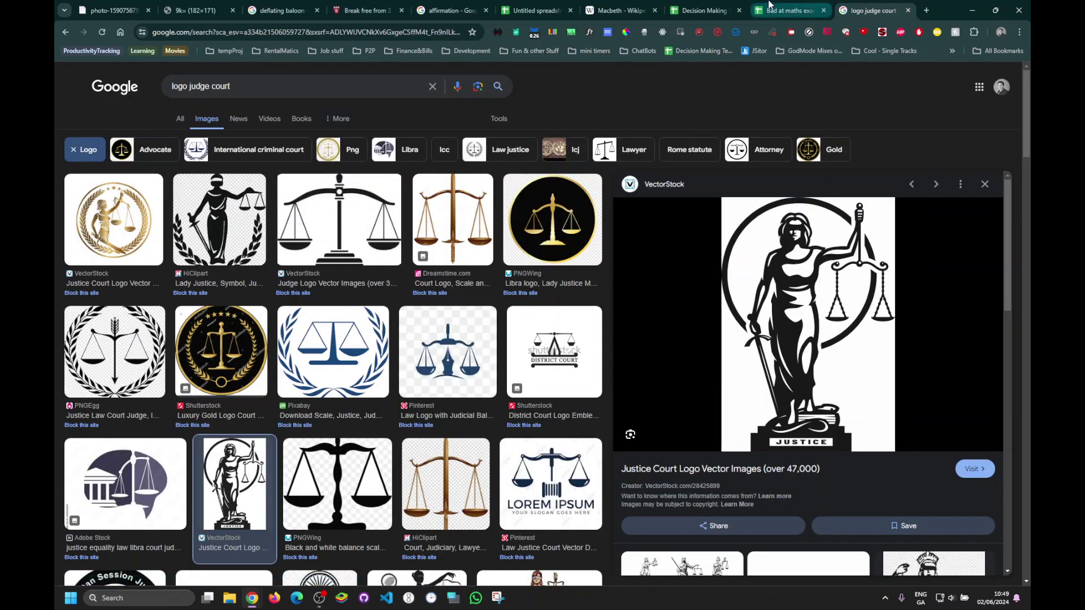
click(788, 10)
Step: Re-examine the evidence and weights in columns A and B against the single commenter argument in D6
drag(216, 216, 230, 360)
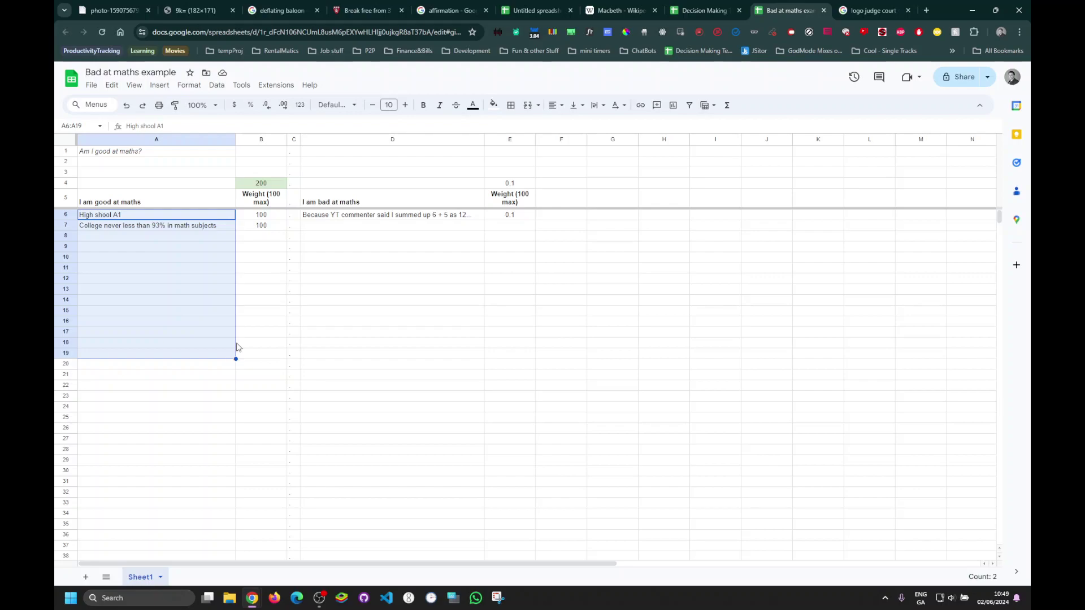
click(391, 304)
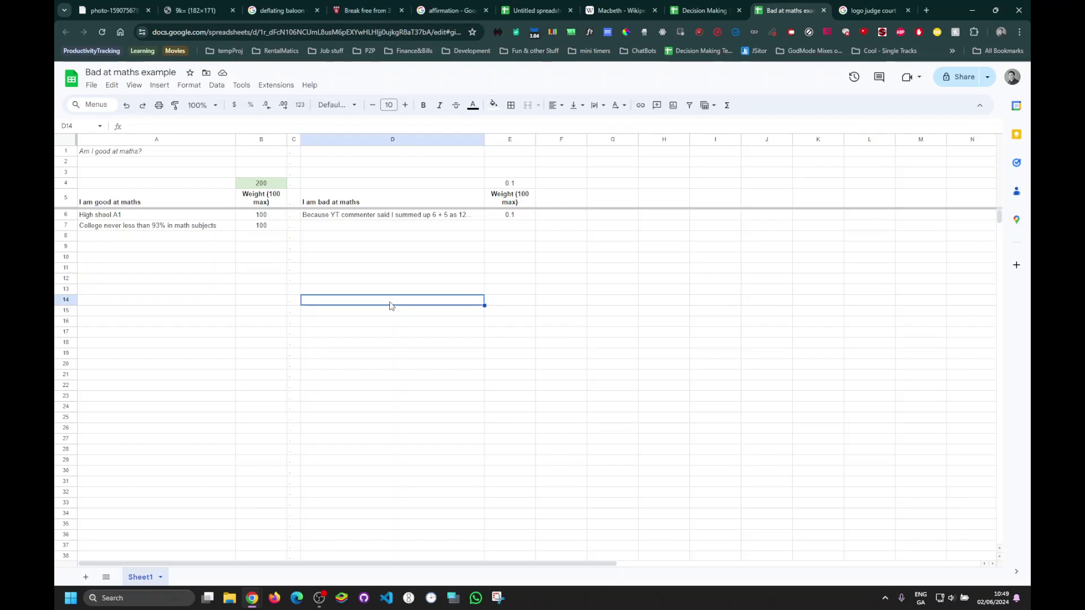
click(456, 220)
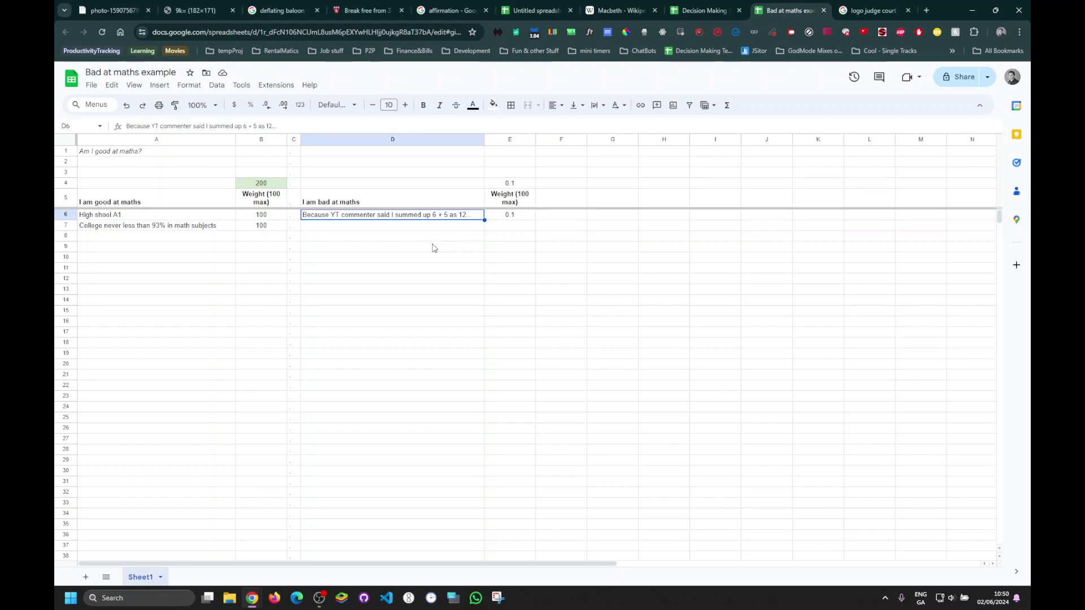
drag(210, 218, 255, 393)
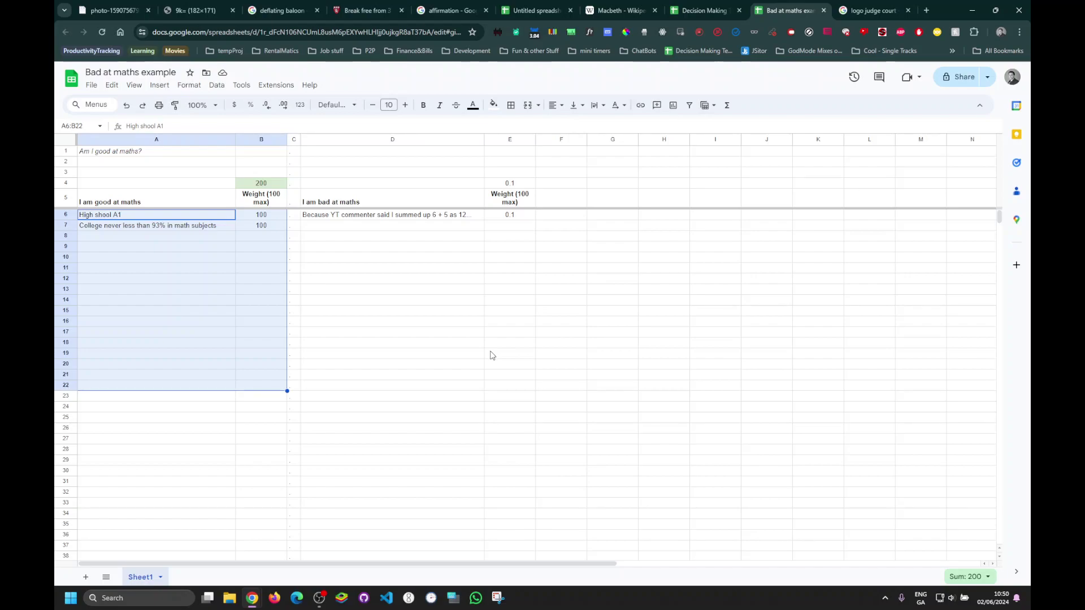
click(301, 267)
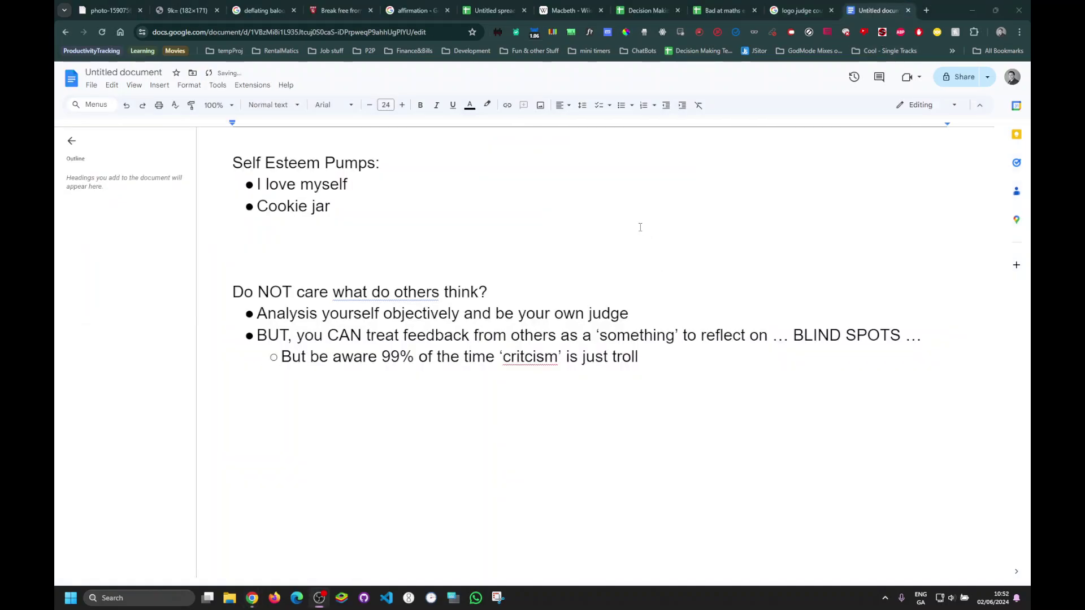
Step: In the Google Docs notes, review the "Self Esteem Pumps" list and the point about analysing yourself objectively
click(639, 226)
drag(405, 165, 210, 159)
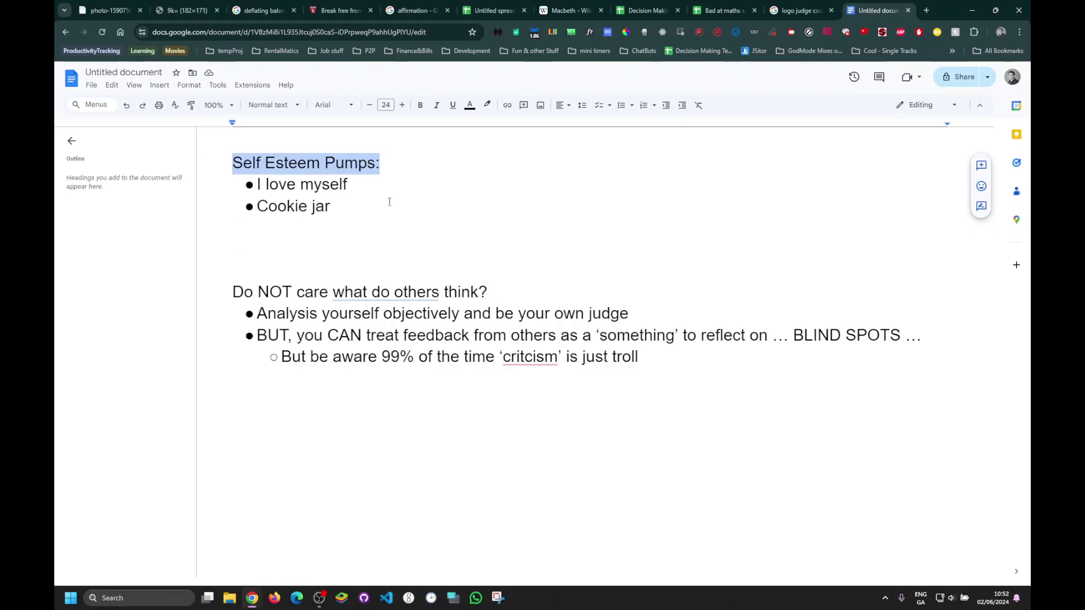
drag(332, 207, 257, 184)
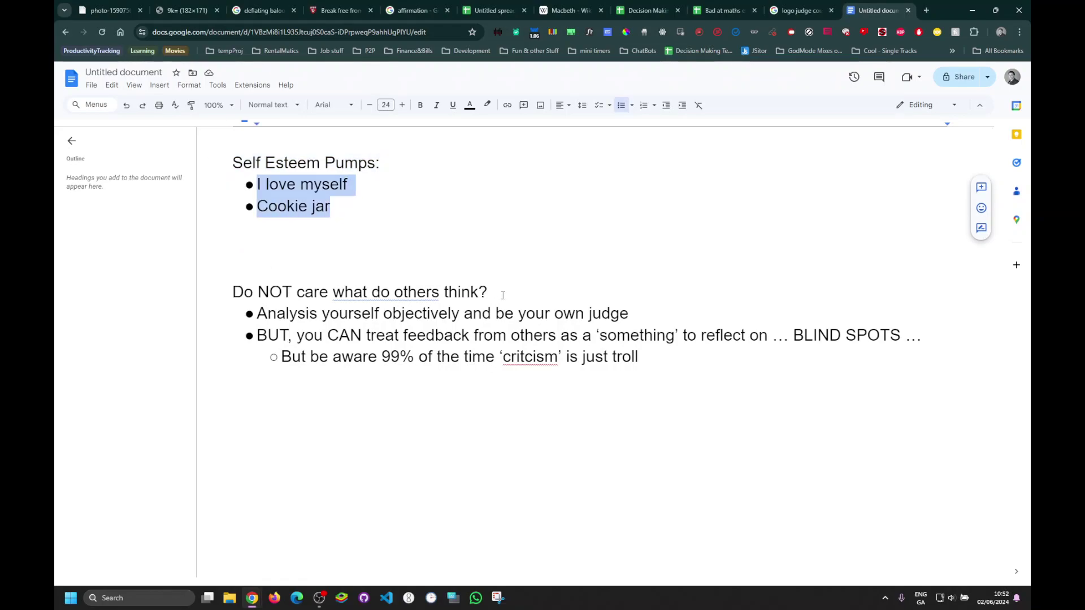
drag(490, 292, 173, 281)
drag(628, 314, 297, 292)
Step: Revisit the justice image and the maths spreadsheet, then highlight "BLIND SPOTS" in the Google Docs notes
click(799, 11)
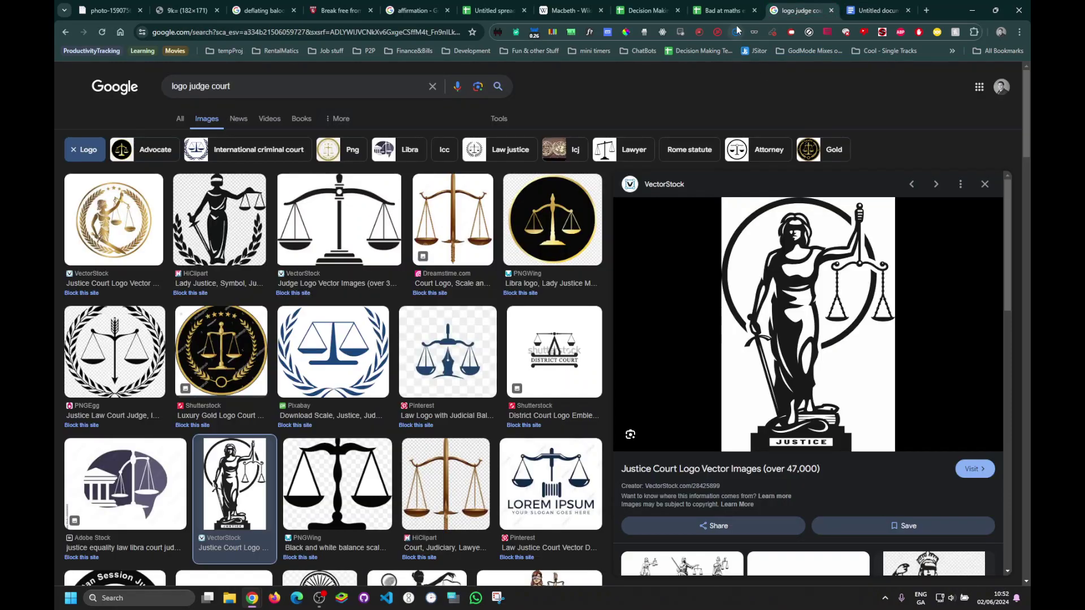
click(723, 10)
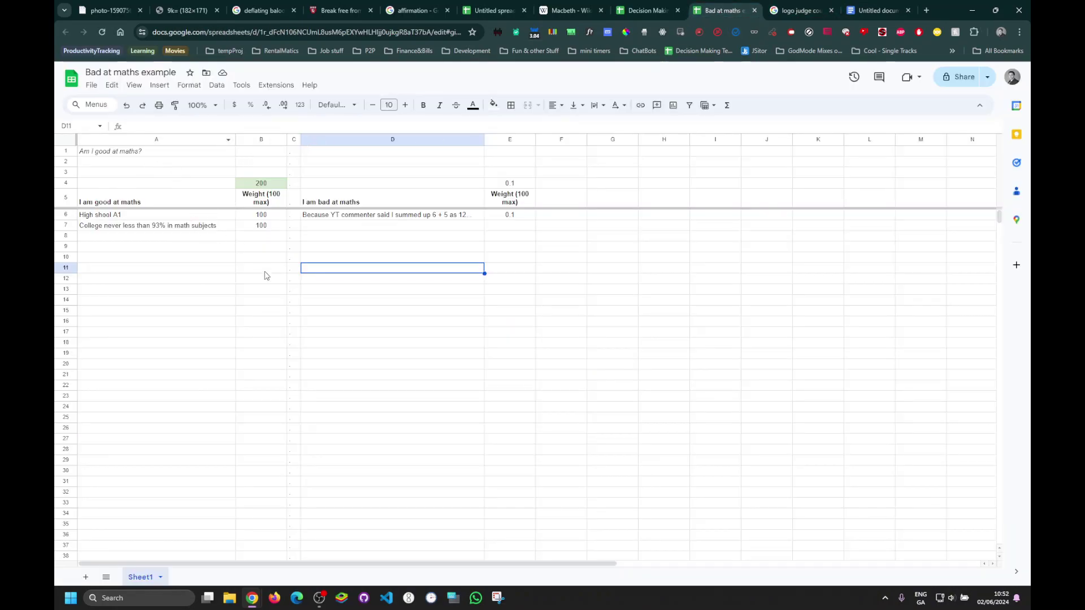
click(878, 10)
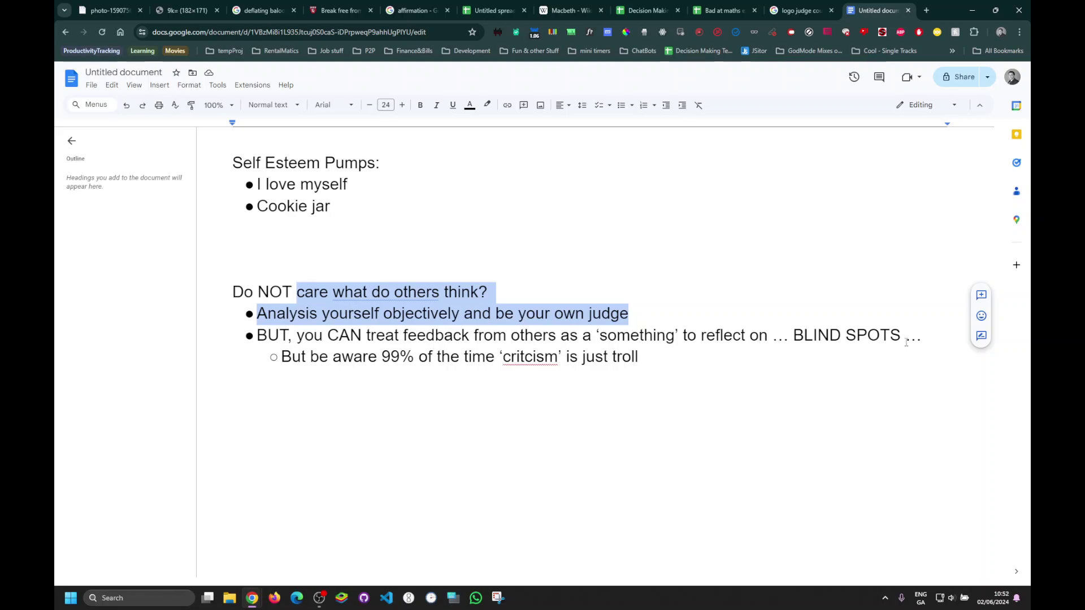
drag(902, 336, 796, 337)
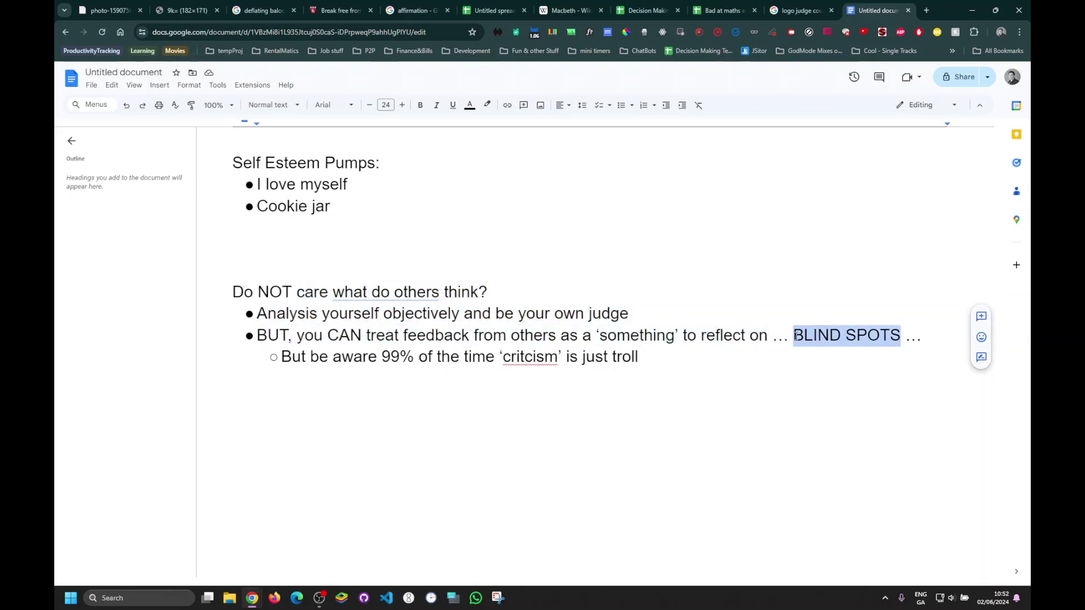